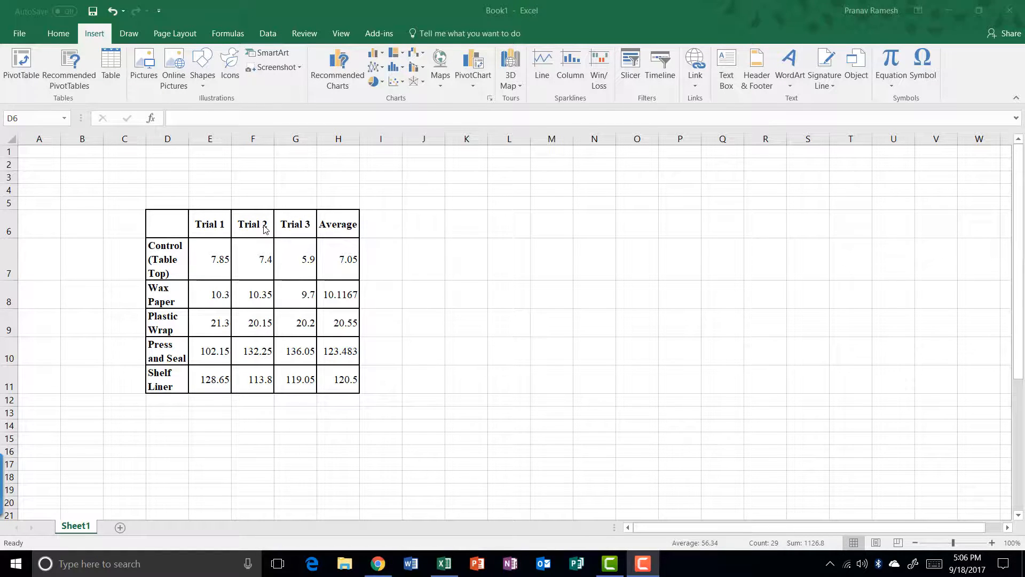
# Select the trial data range D6:H11 and bring up Recommended Charts for it
pyautogui.hotkey('ctrl', 'a')
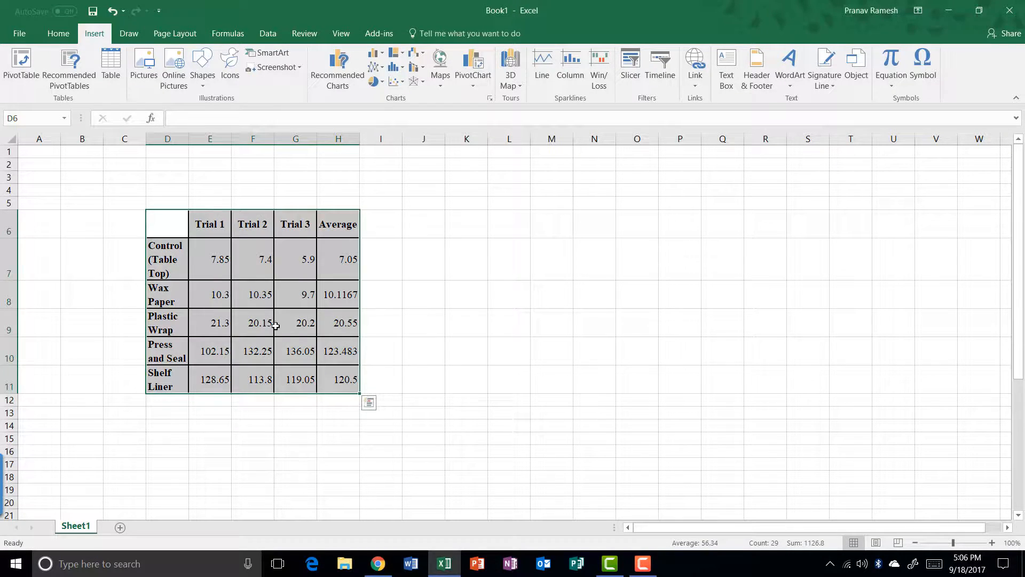
pyautogui.click(406, 382)
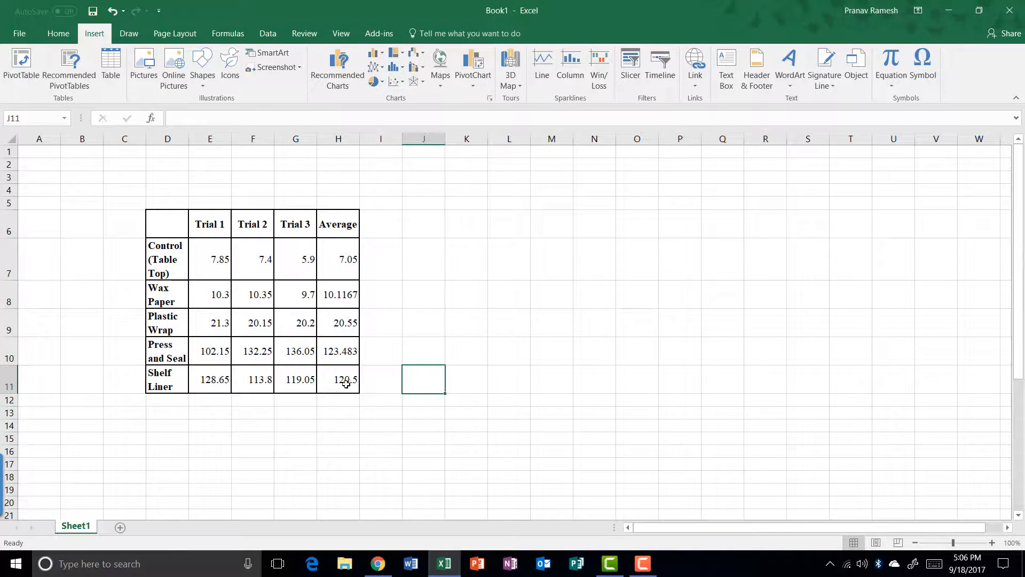
pyautogui.moveTo(345, 380); pyautogui.dragTo(153, 220)
pyautogui.click(522, 342)
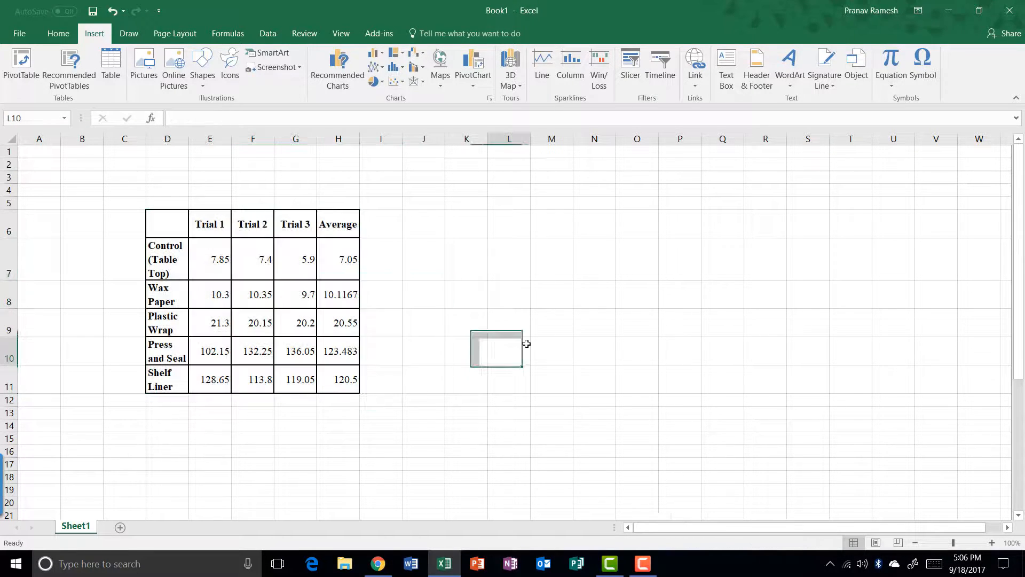
pyautogui.moveTo(342, 382)
pyautogui.mouseDown()
pyautogui.moveTo(342, 353)
pyautogui.moveTo(169, 213)
pyautogui.mouseUp()
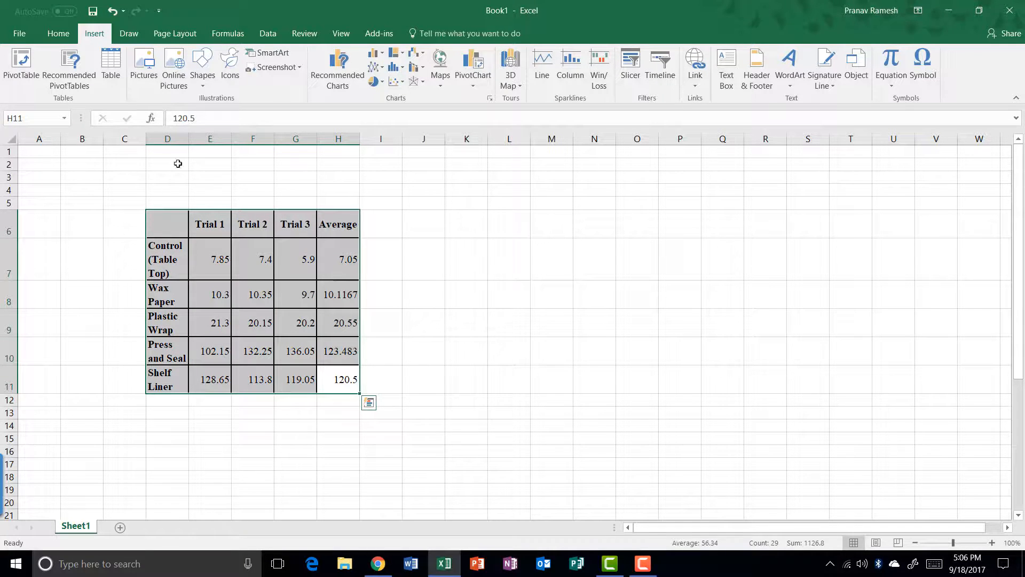
pyautogui.click(348, 75)
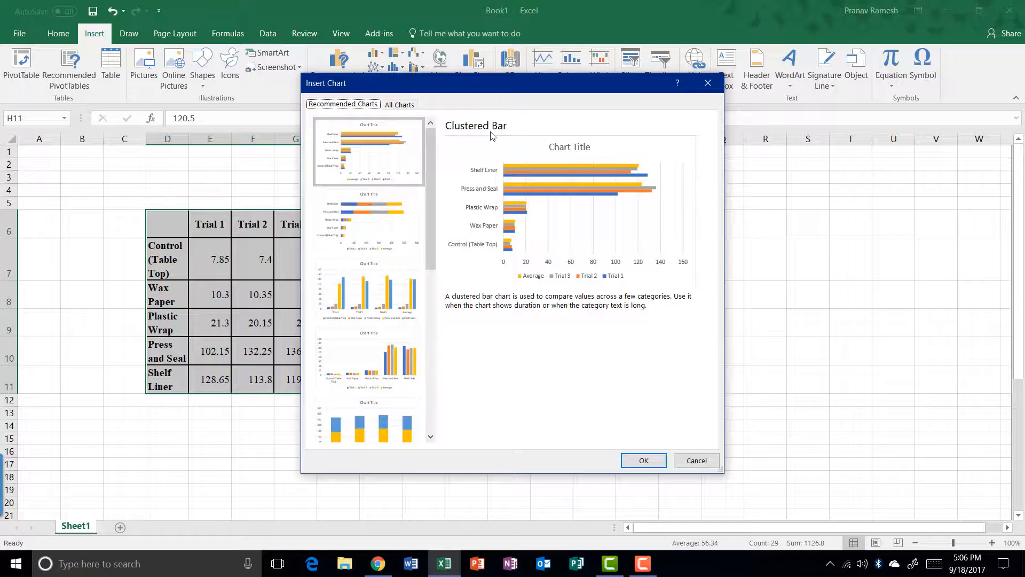
# Reopen Recommended Charts and insert the Clustered Column chart of Trial 1–3 and Average
pyautogui.click(707, 83)
pyautogui.click(58, 33)
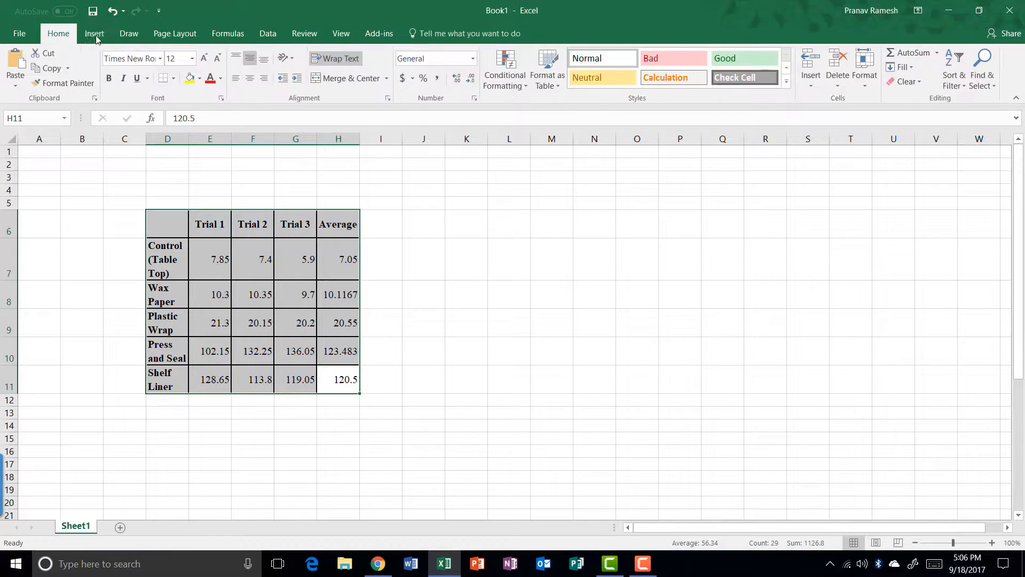
pyautogui.click(94, 33)
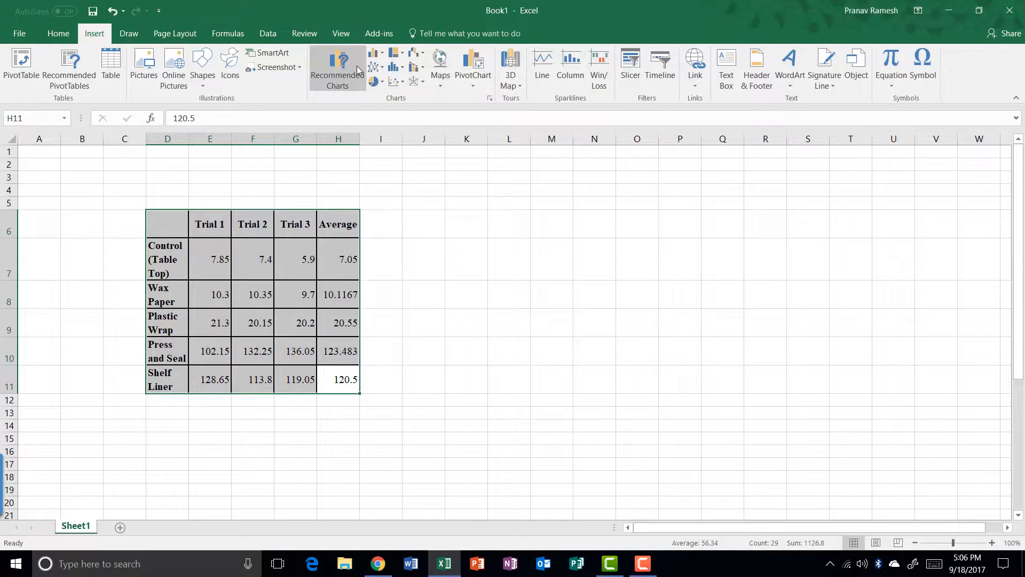
pyautogui.click(347, 67)
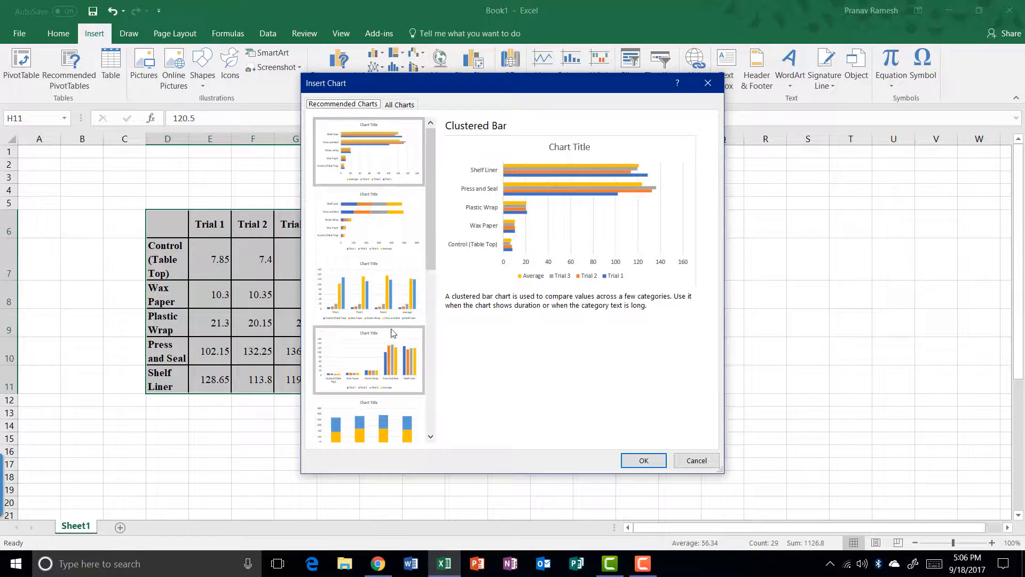
pyautogui.click(400, 380)
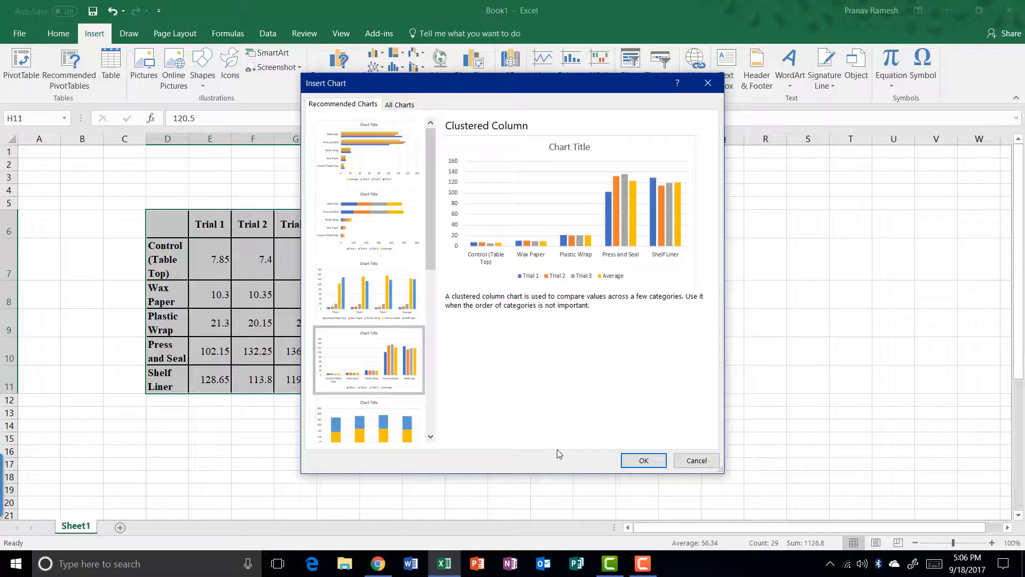
pyautogui.click(643, 460)
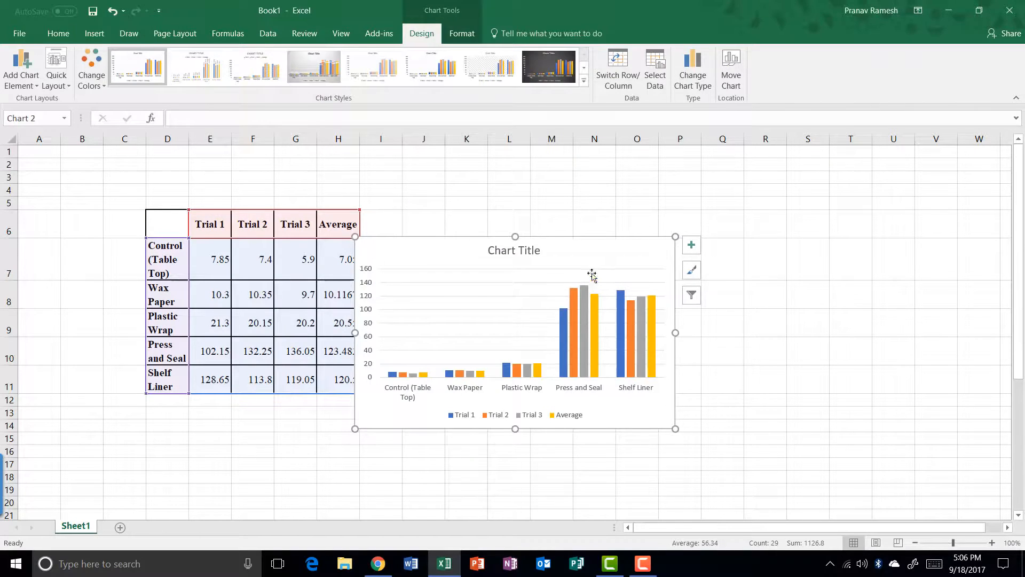
# Move the chart right of the table and change its type to 3-D Clustered Column
pyautogui.moveTo(590, 240); pyautogui.dragTo(699, 239)
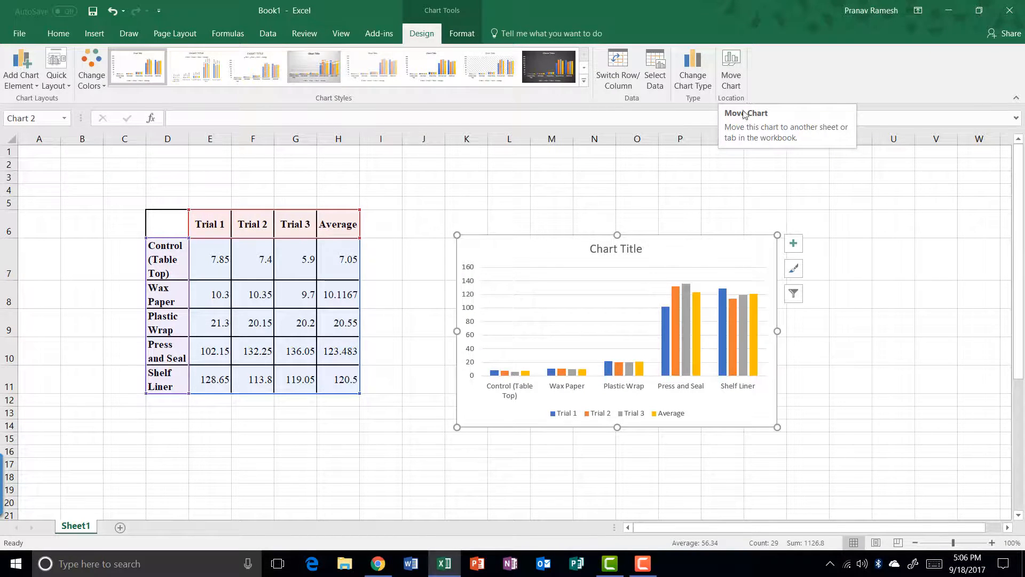
pyautogui.click(705, 78)
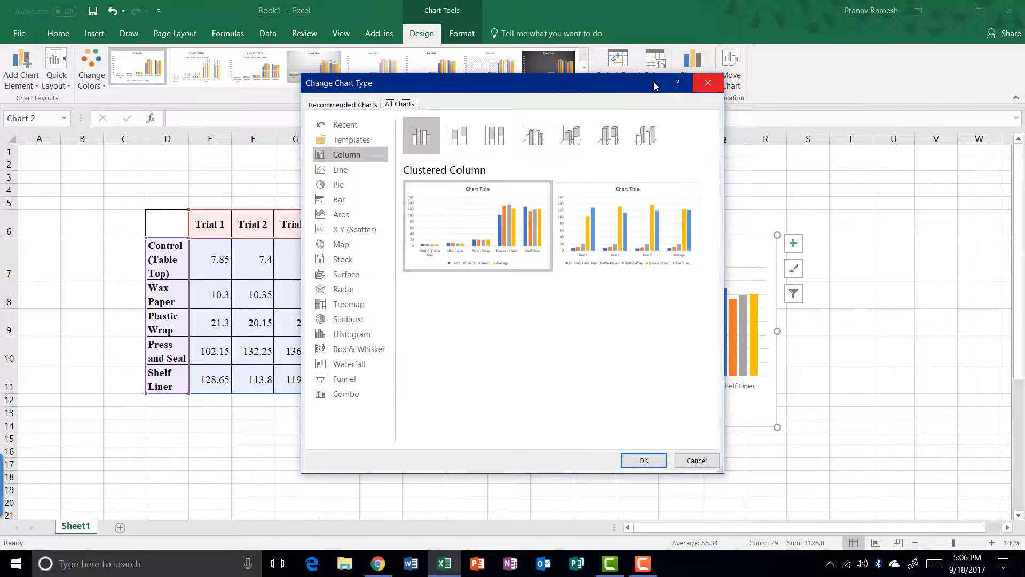
pyautogui.click(688, 154)
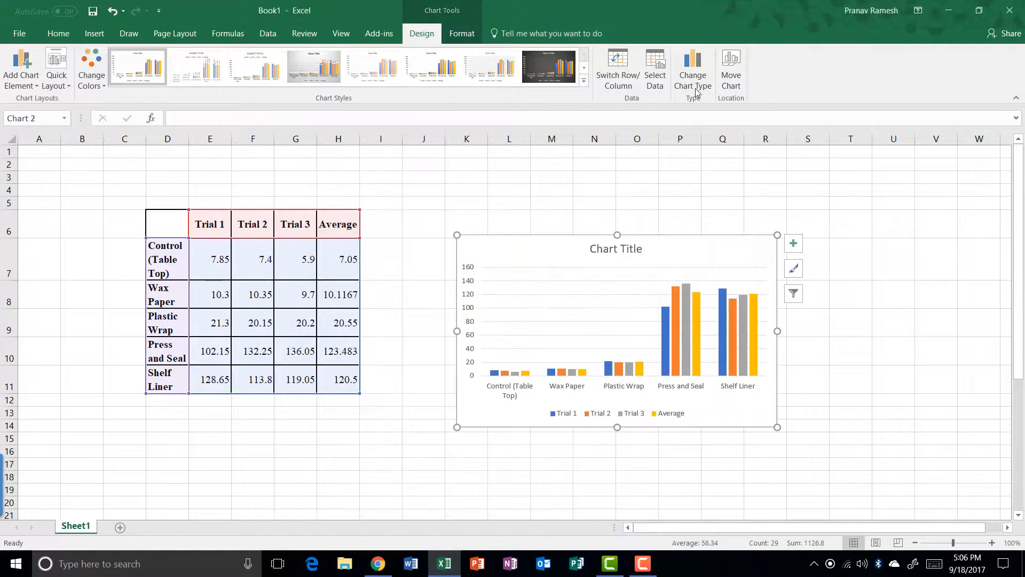
pyautogui.click(695, 88)
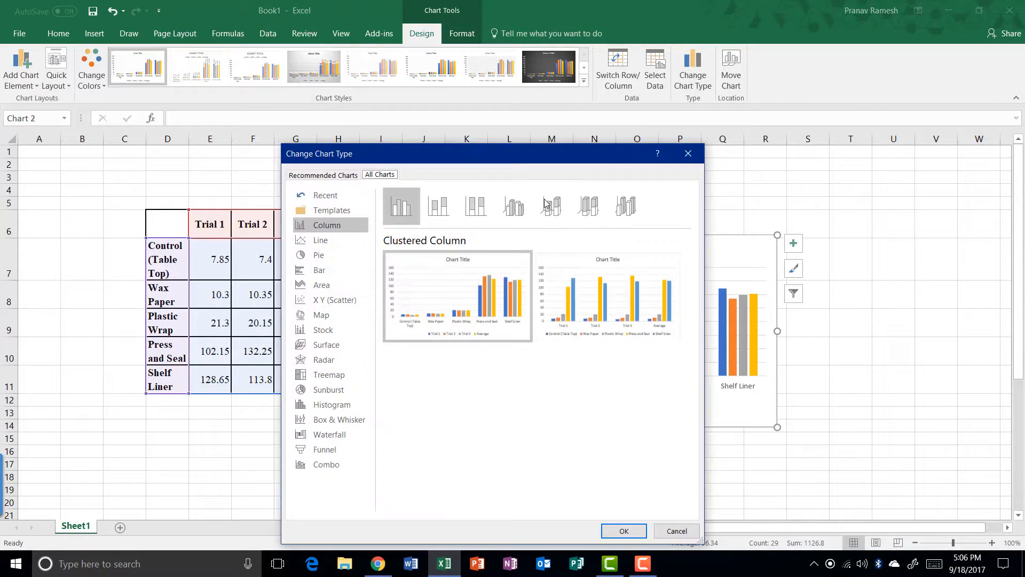
pyautogui.click(507, 211)
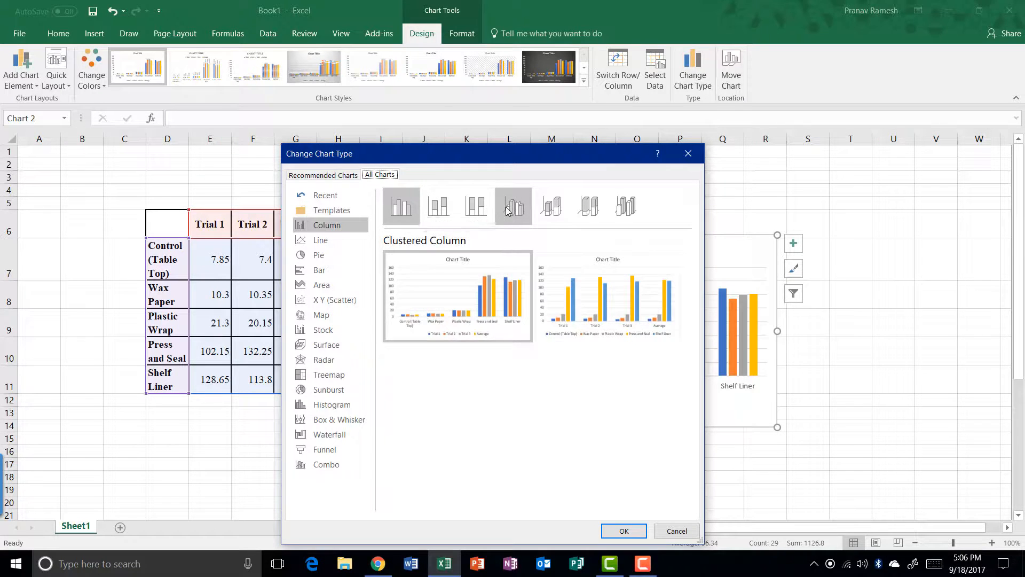
pyautogui.moveTo(496, 287)
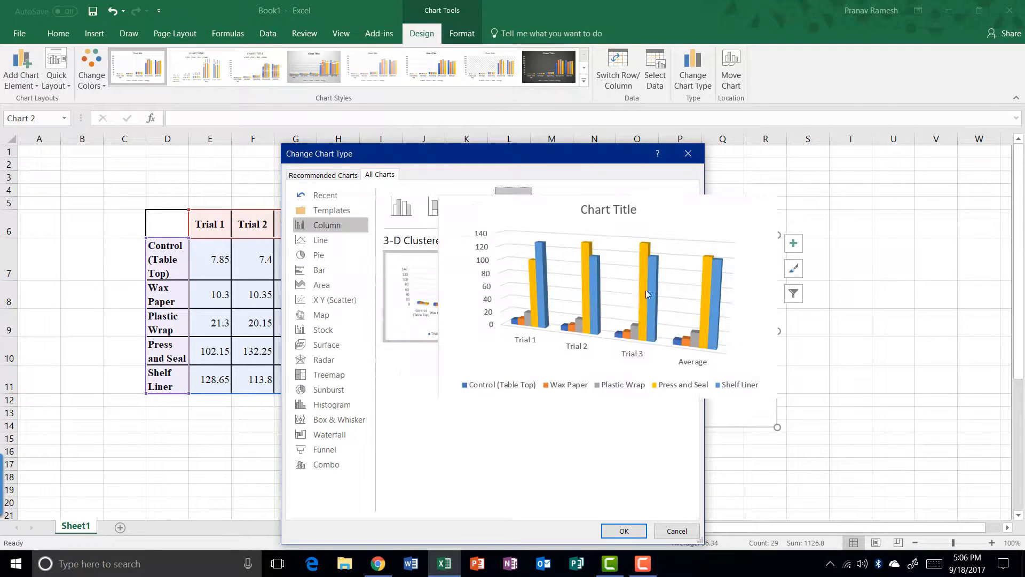
pyautogui.moveTo(446, 284)
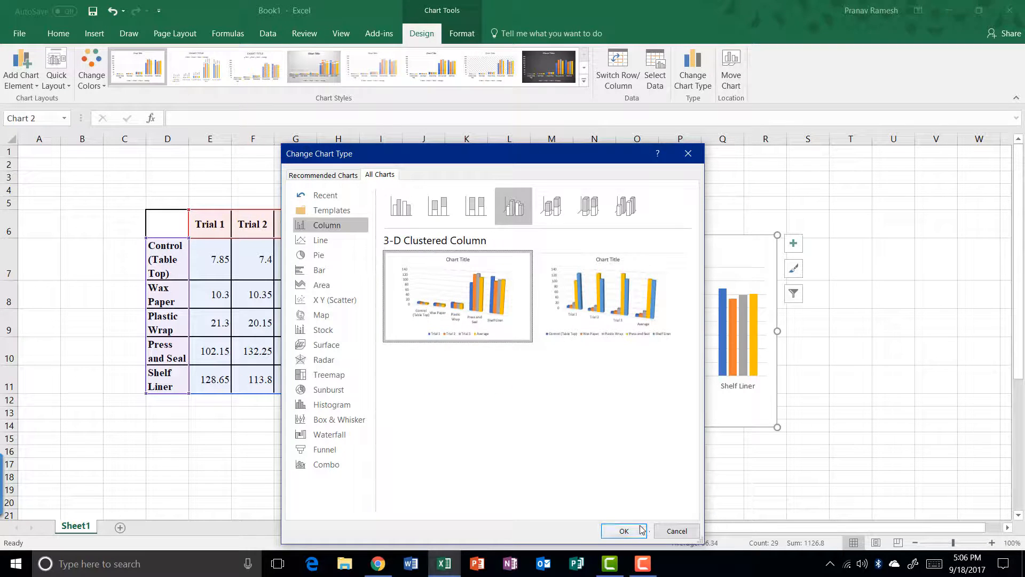
pyautogui.click(624, 530)
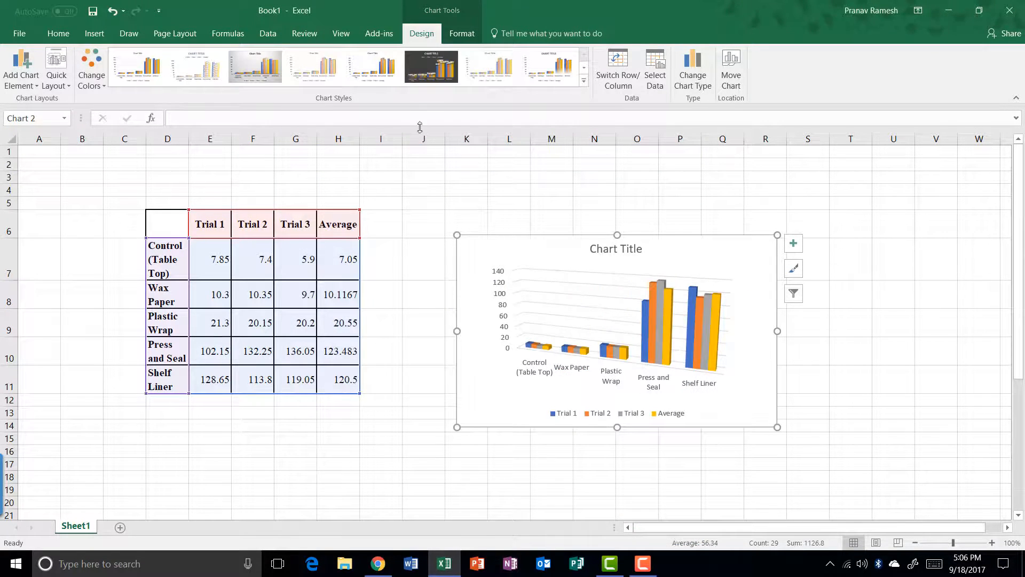
# Apply chart Style 3, leaving the colour palette unchanged, then deselect the chart
pyautogui.click(583, 83)
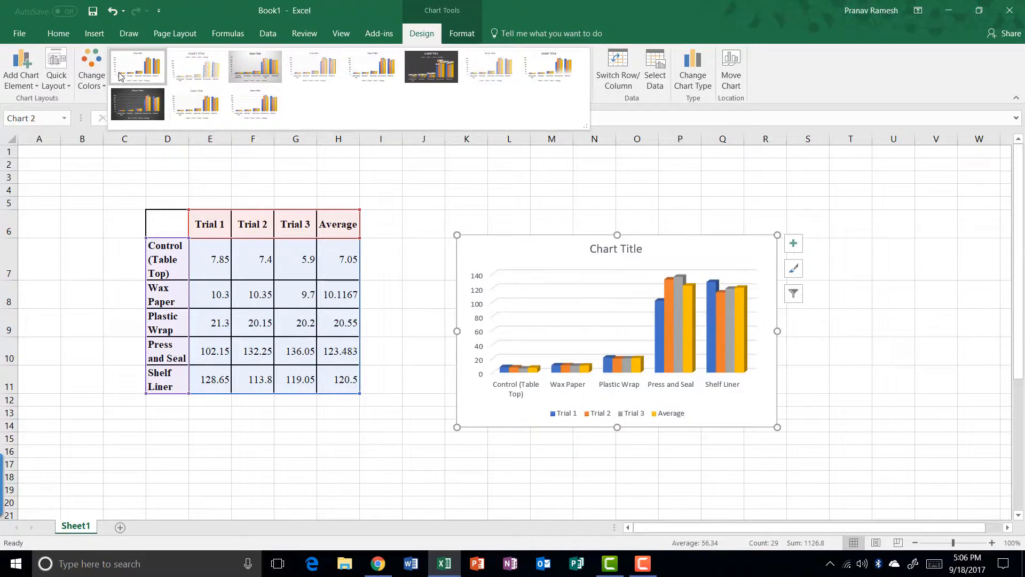
pyautogui.click(261, 75)
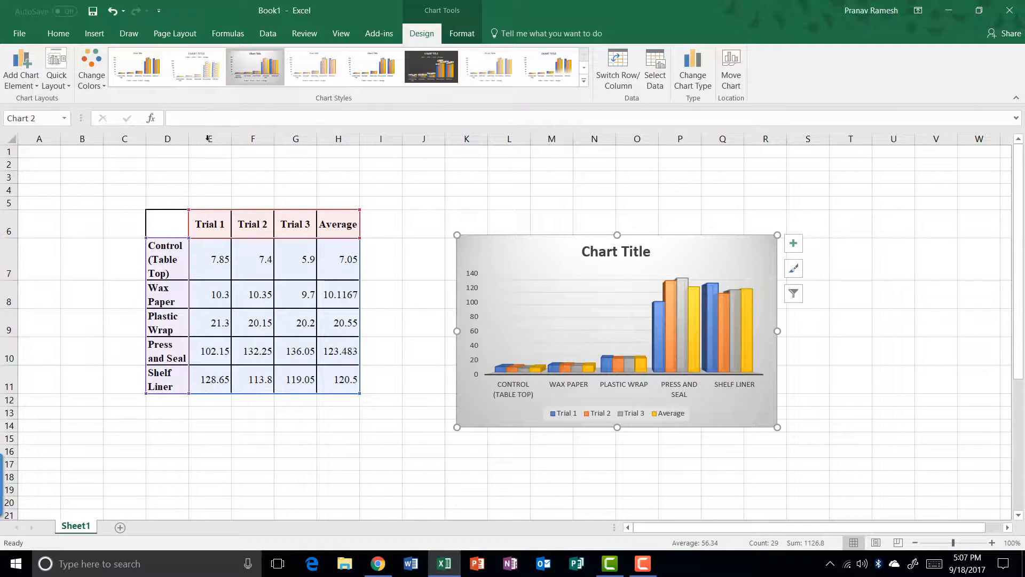
pyautogui.click(92, 79)
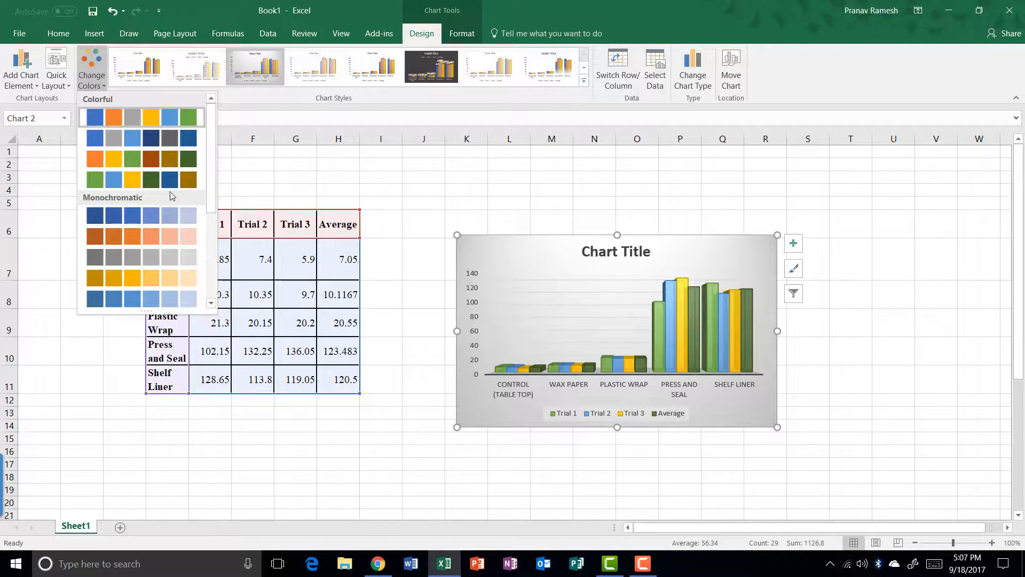
pyautogui.click(395, 192)
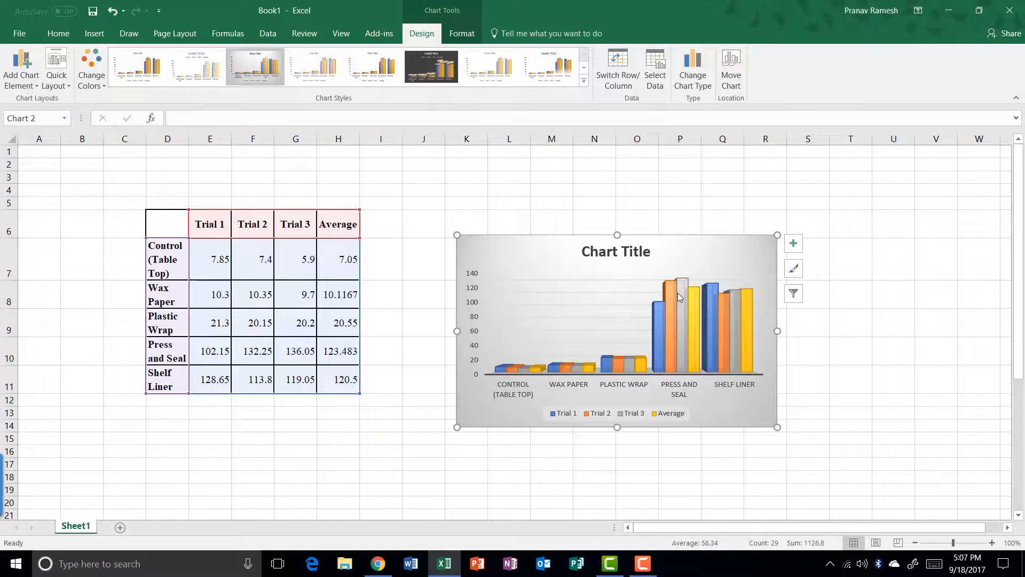
pyautogui.click(839, 289)
# Fill the Trial 2 series bright green with a black outline via Format Data Series
pyautogui.moveTo(673, 302)
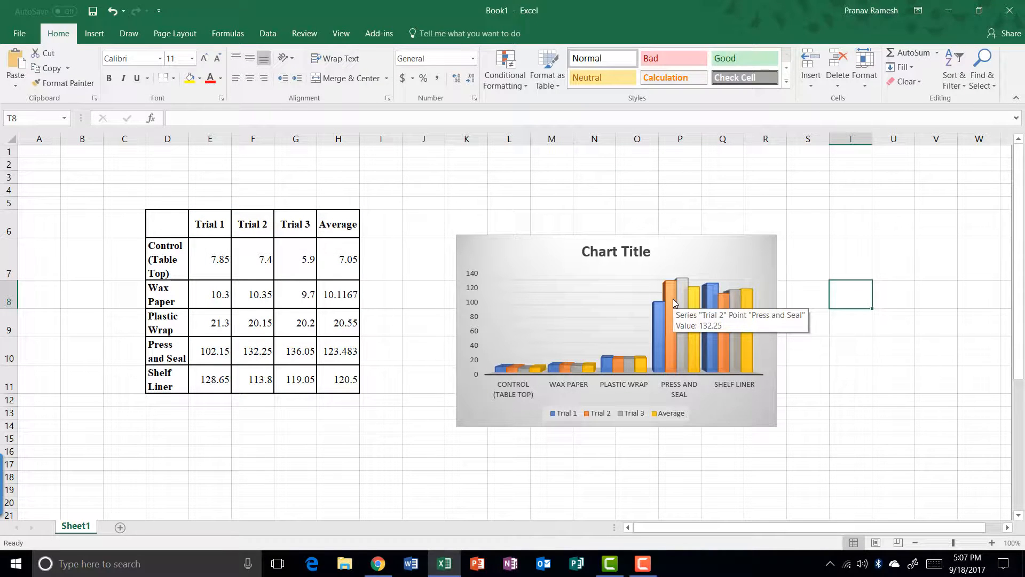
pyautogui.click(673, 299)
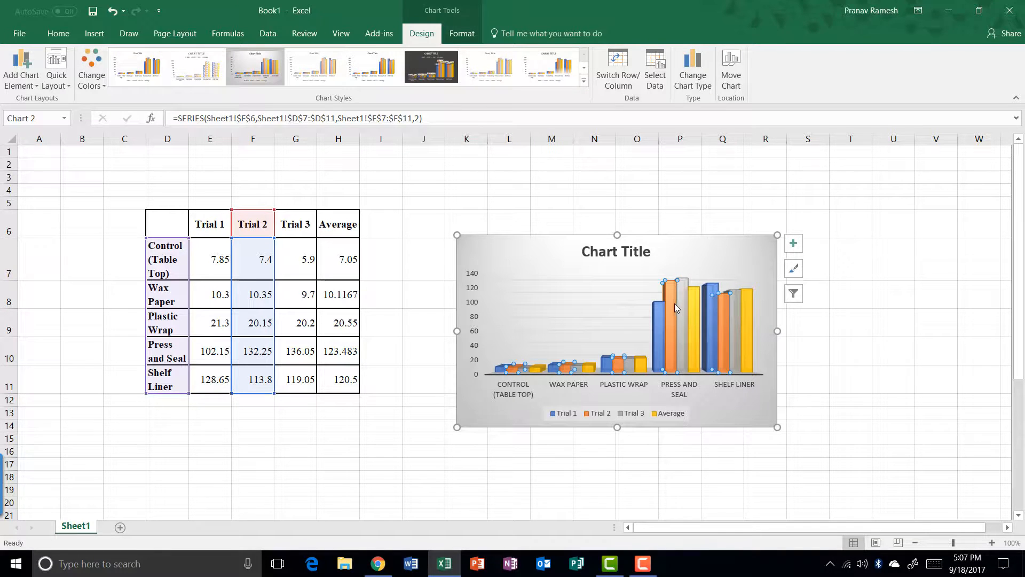
pyautogui.rightClick(674, 307)
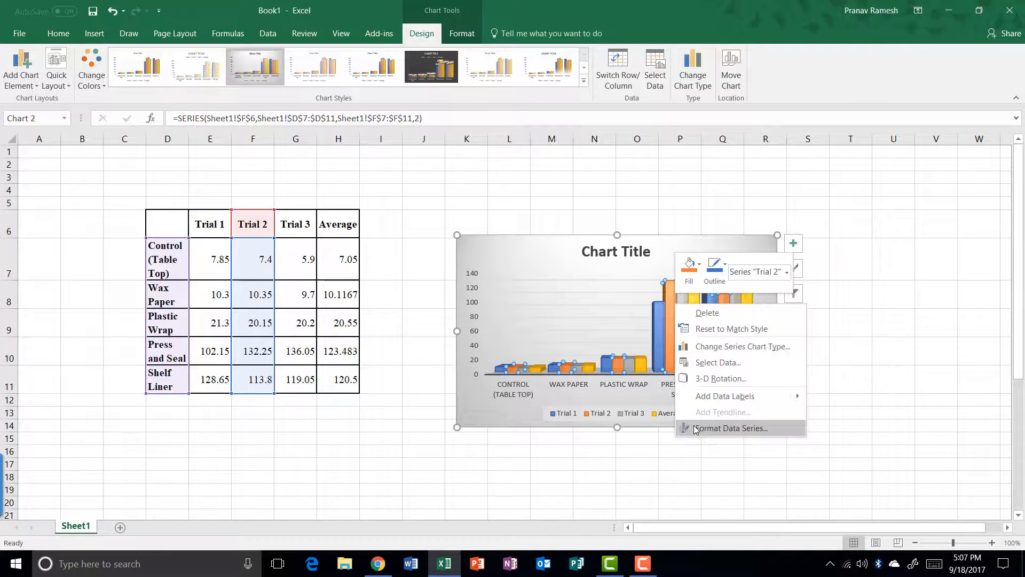
pyautogui.click(730, 428)
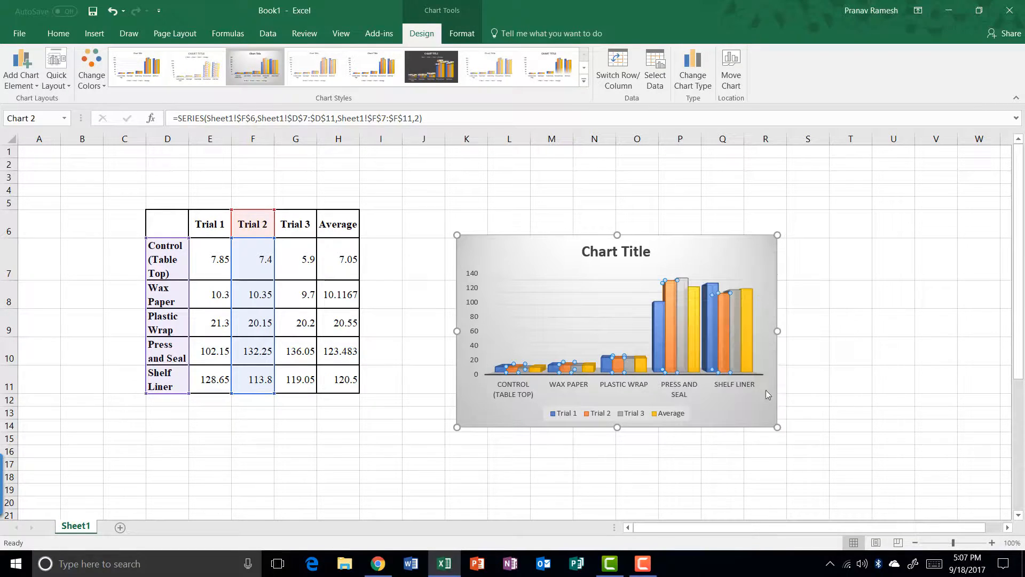
pyautogui.click(852, 190)
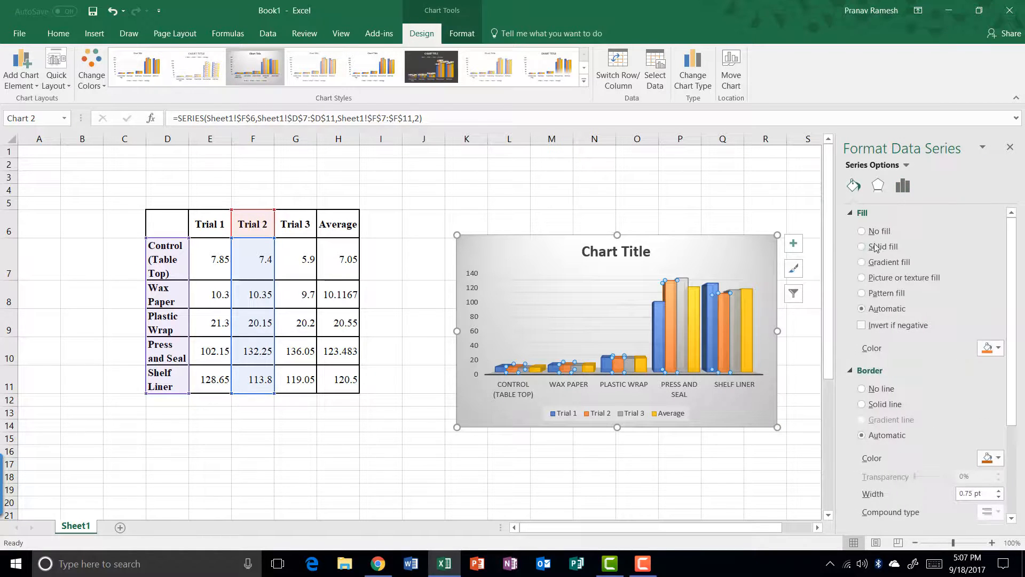
pyautogui.click(992, 348)
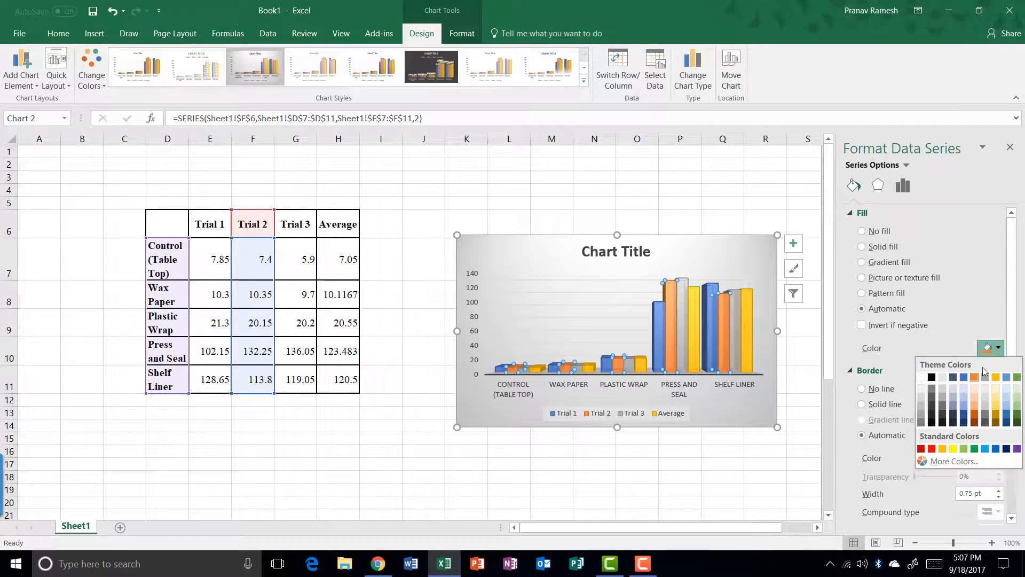
pyautogui.click(1016, 379)
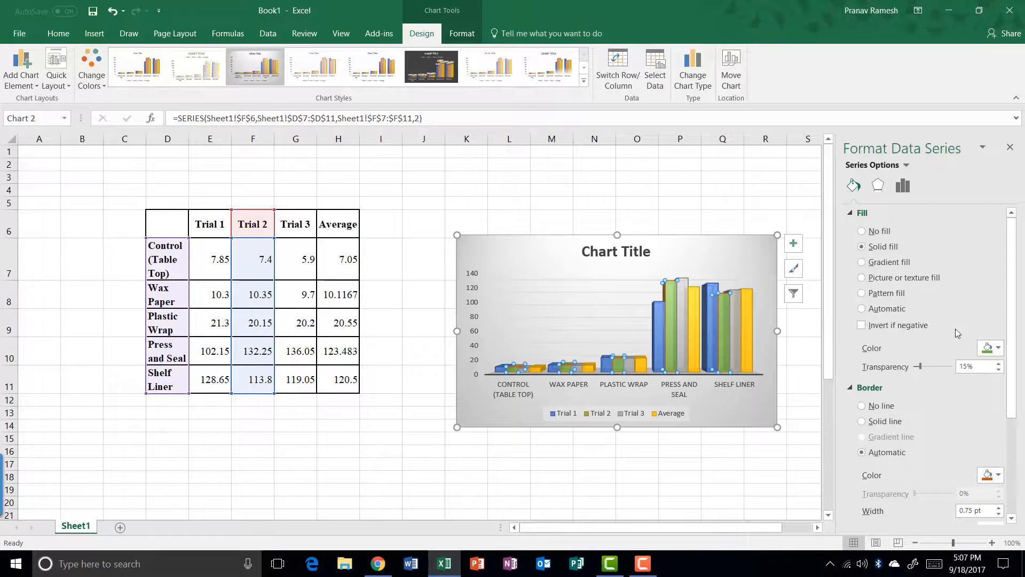
pyautogui.click(992, 348)
pyautogui.click(975, 449)
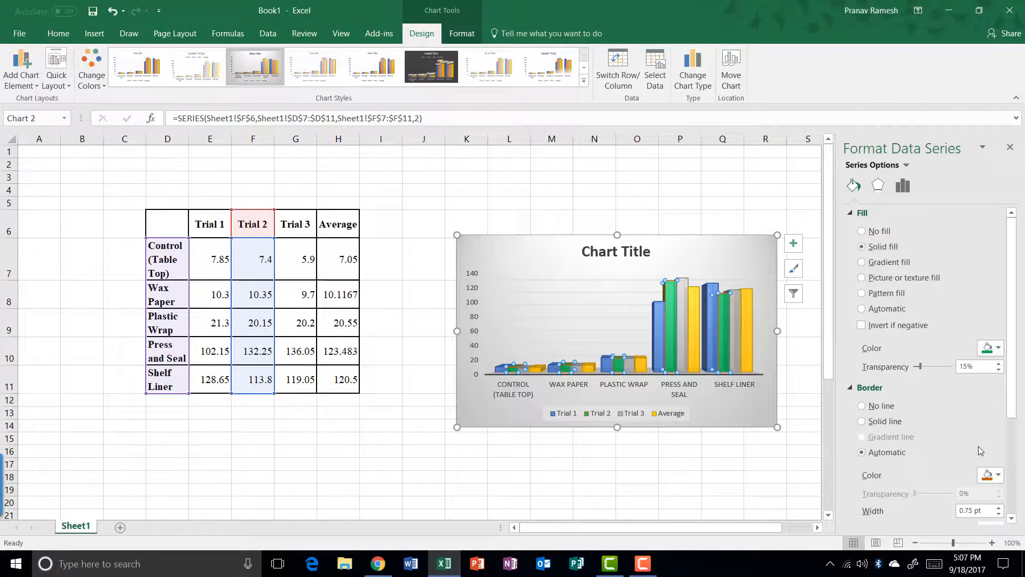
pyautogui.scroll(-2, 953, 359)
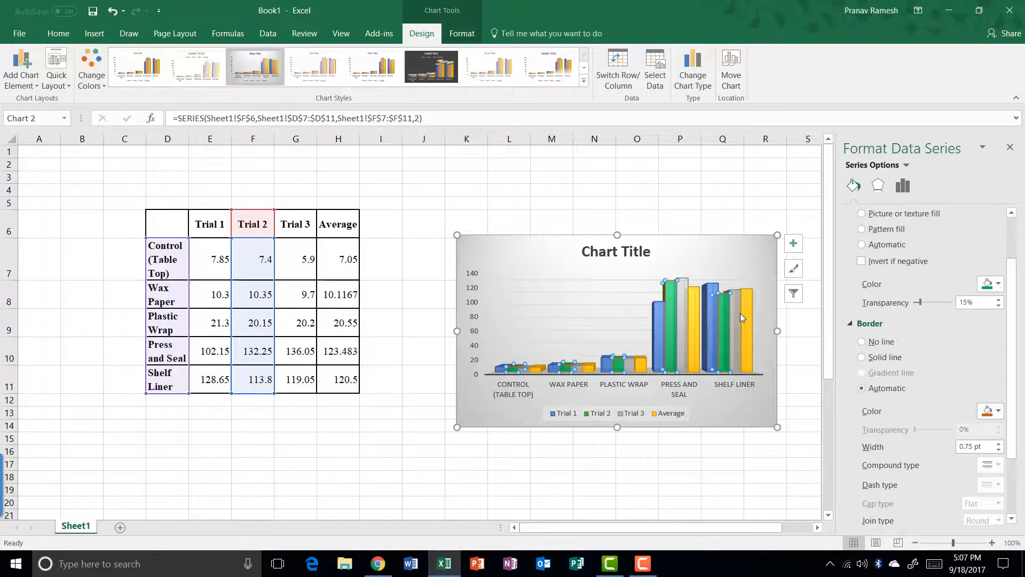
pyautogui.click(988, 416)
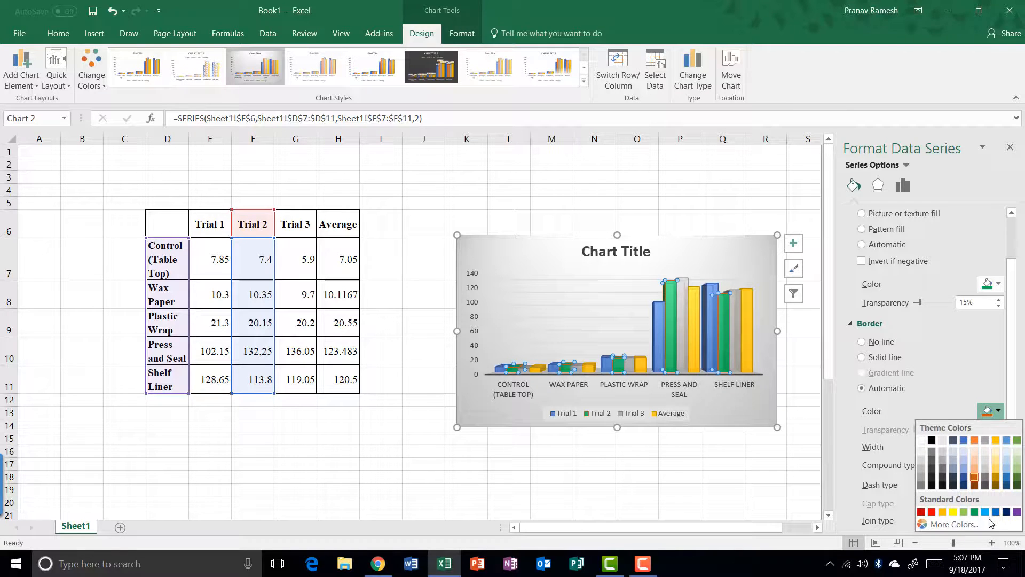
pyautogui.click(931, 440)
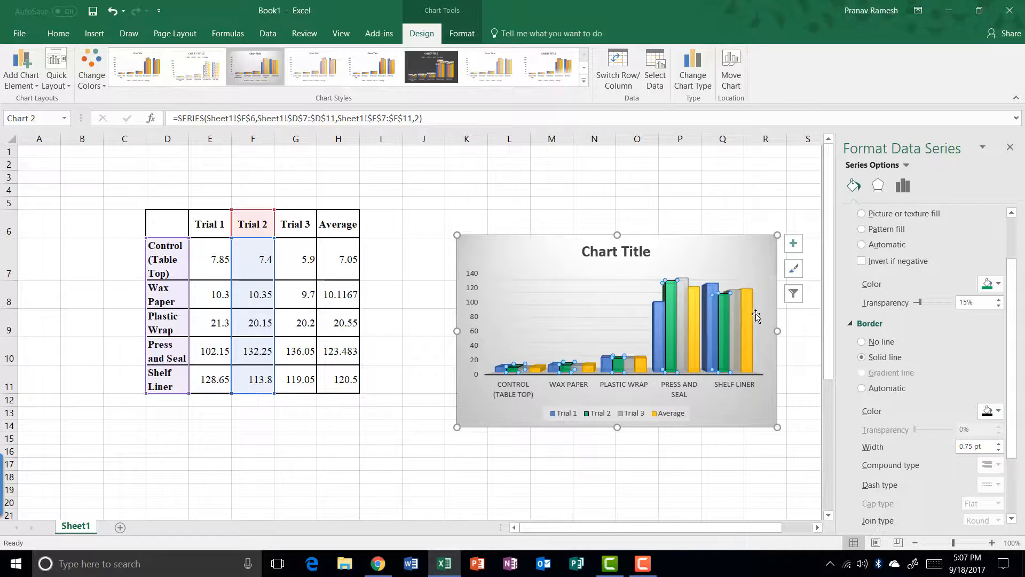
# Fill the Trial 3 bars red, Trial 1 purple, and Average dark blue
pyautogui.click(739, 312)
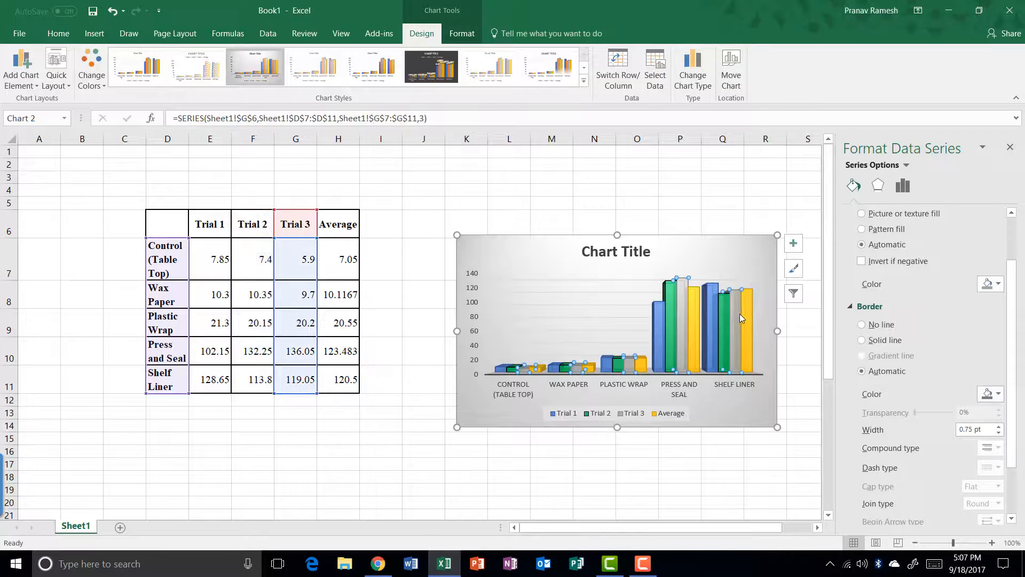
pyautogui.click(994, 283)
pyautogui.click(931, 384)
pyautogui.click(659, 342)
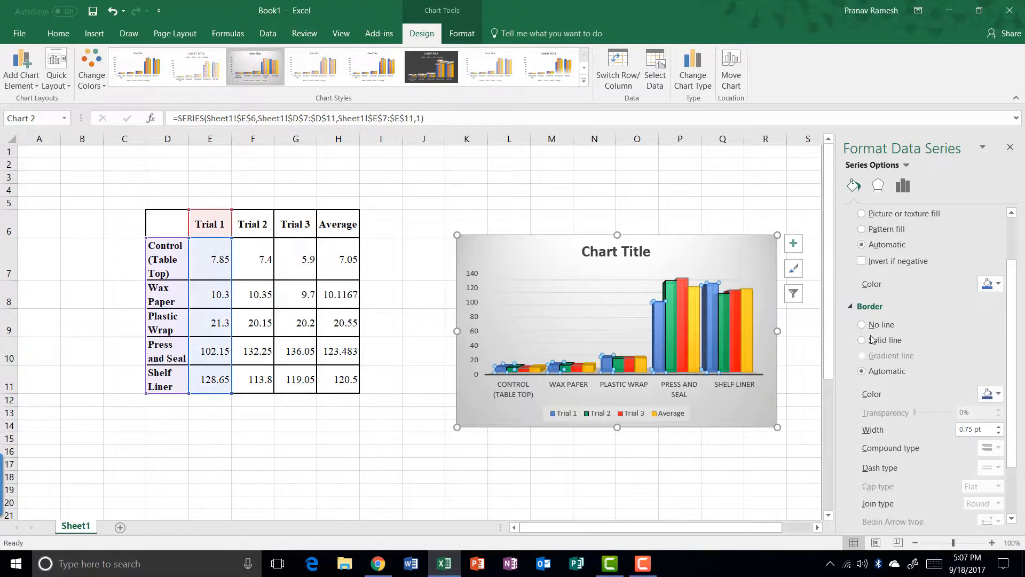
pyautogui.click(993, 283)
pyautogui.click(1017, 384)
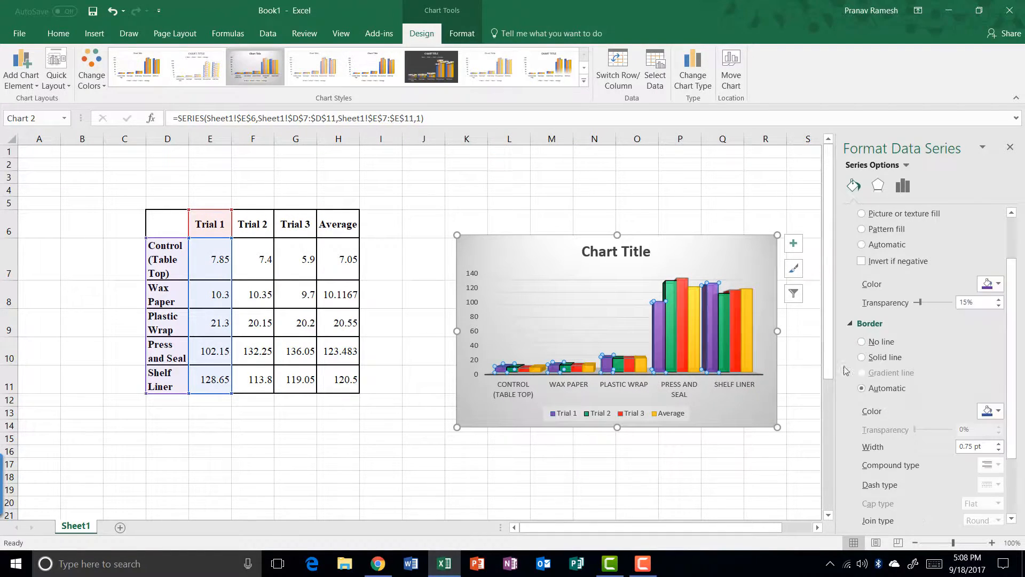
pyautogui.click(752, 348)
pyautogui.click(994, 283)
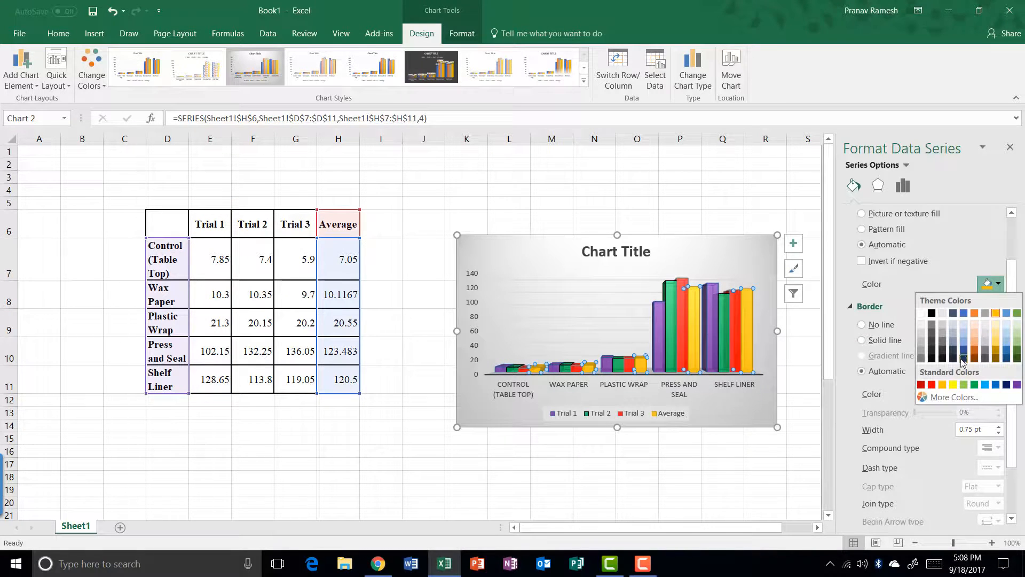
pyautogui.click(986, 392)
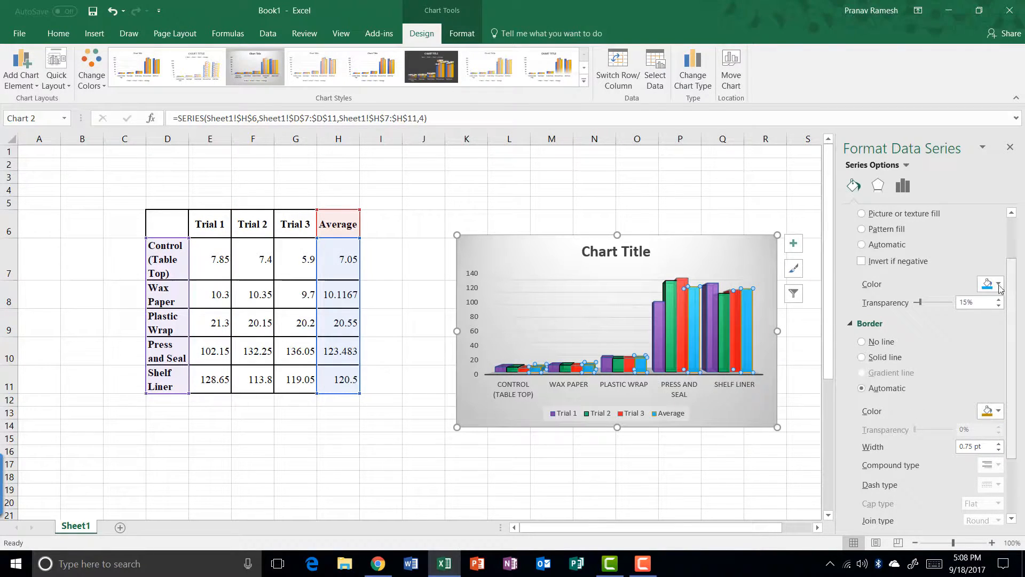
pyautogui.click(996, 284)
pyautogui.click(994, 386)
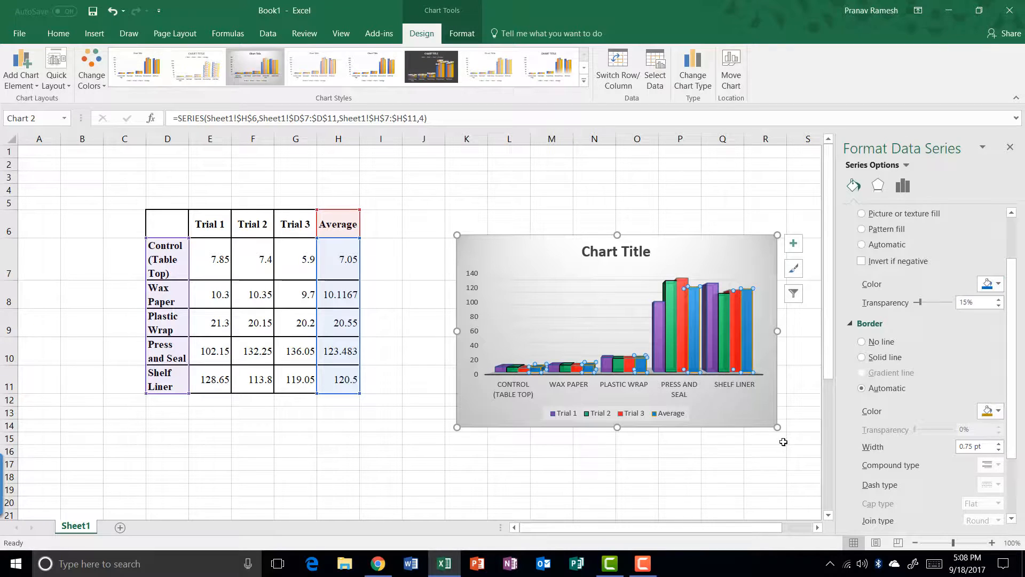
pyautogui.click(753, 461)
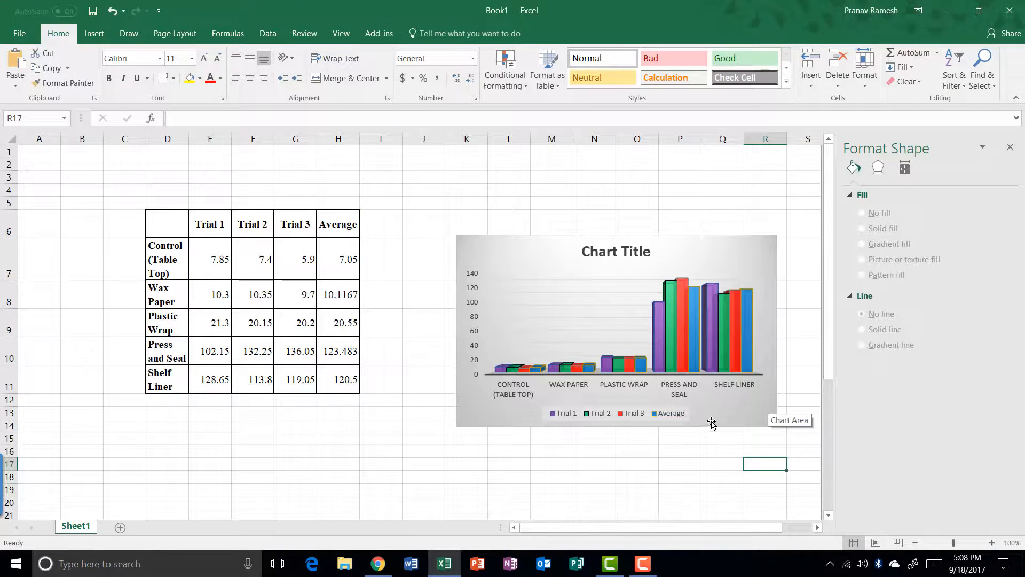
# Add a primary vertical axis title reading 'Blank Y Axis Title'
pyautogui.click(740, 415)
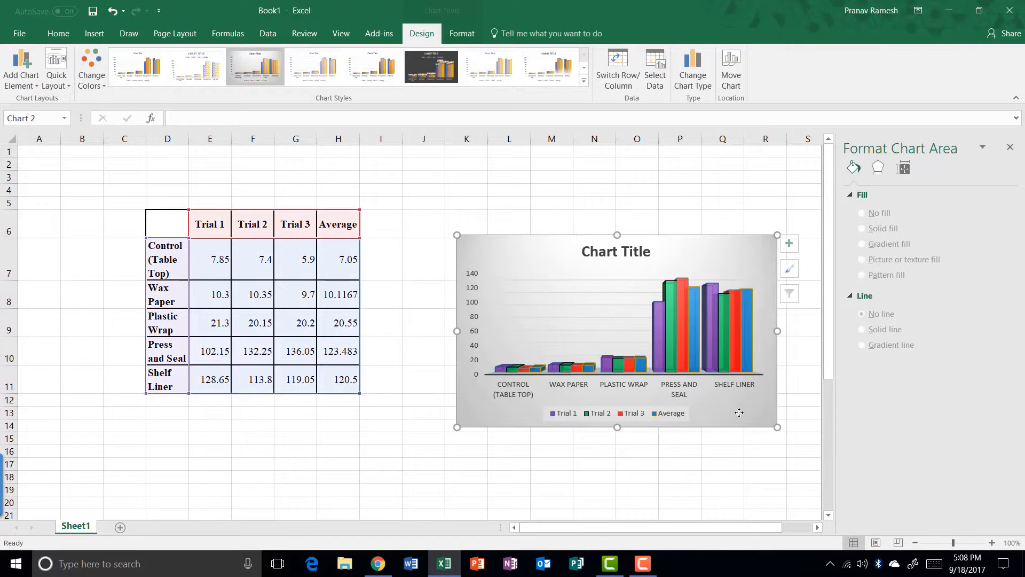
pyautogui.click(29, 68)
pyautogui.moveTo(48, 117)
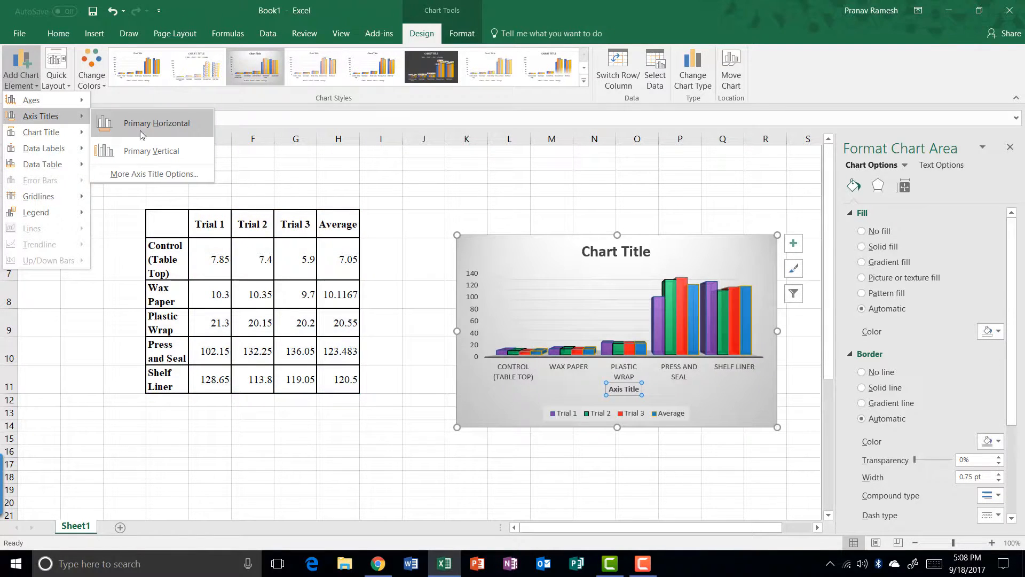
pyautogui.click(186, 156)
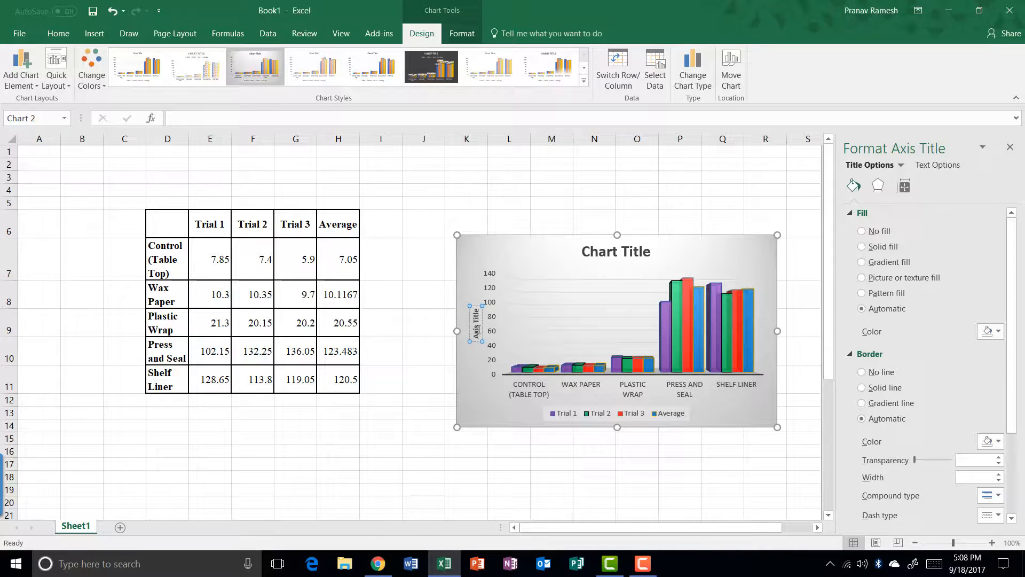
pyautogui.tripleClick(478, 329)
pyautogui.write('Blan')
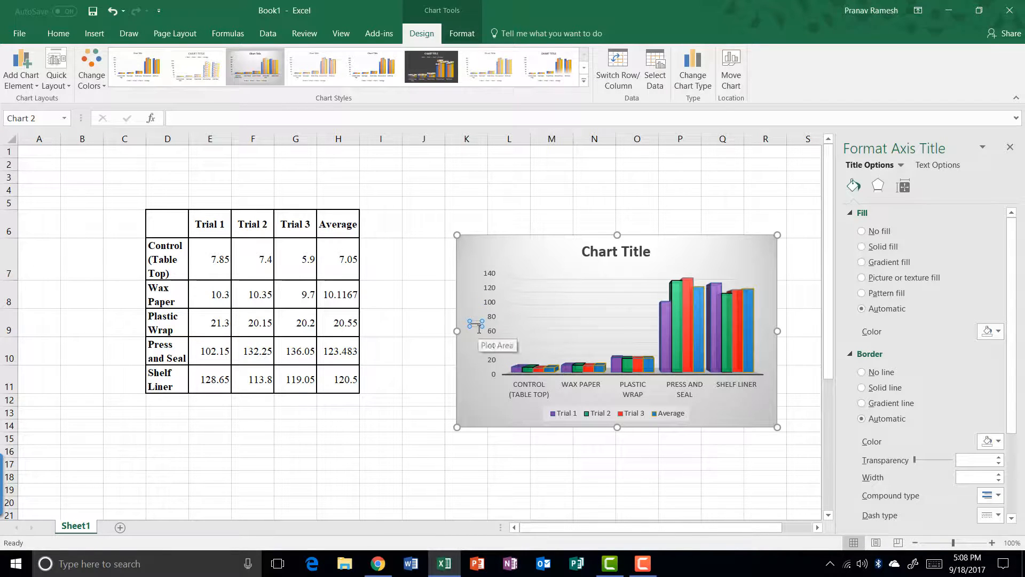
pyautogui.write('k Y')
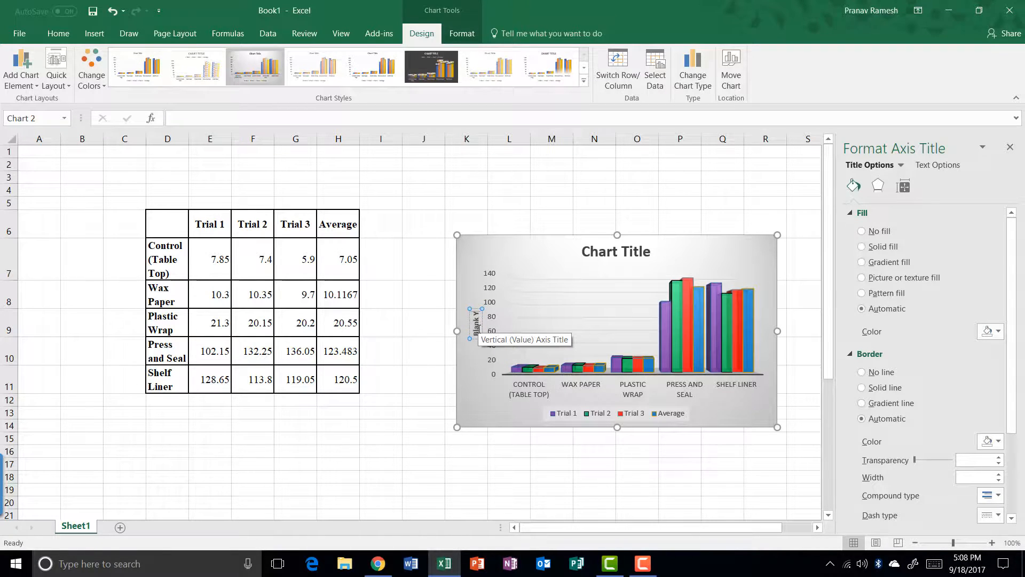
pyautogui.write(' Axis Title')
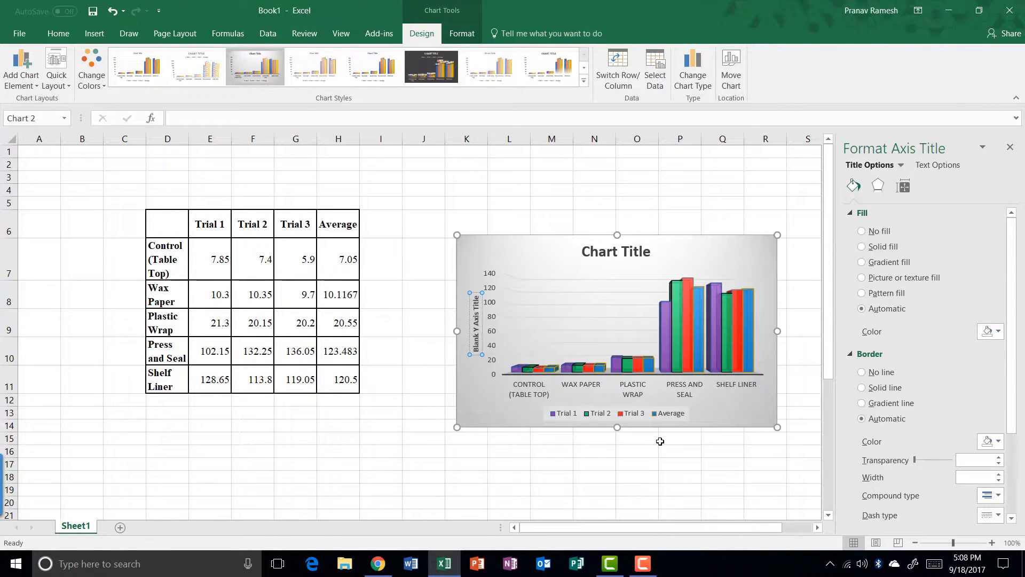
pyautogui.click(676, 438)
pyautogui.click(674, 422)
# Add a primary horizontal axis title and replace its text with 'Blank X Axis Title'
pyautogui.click(12, 77)
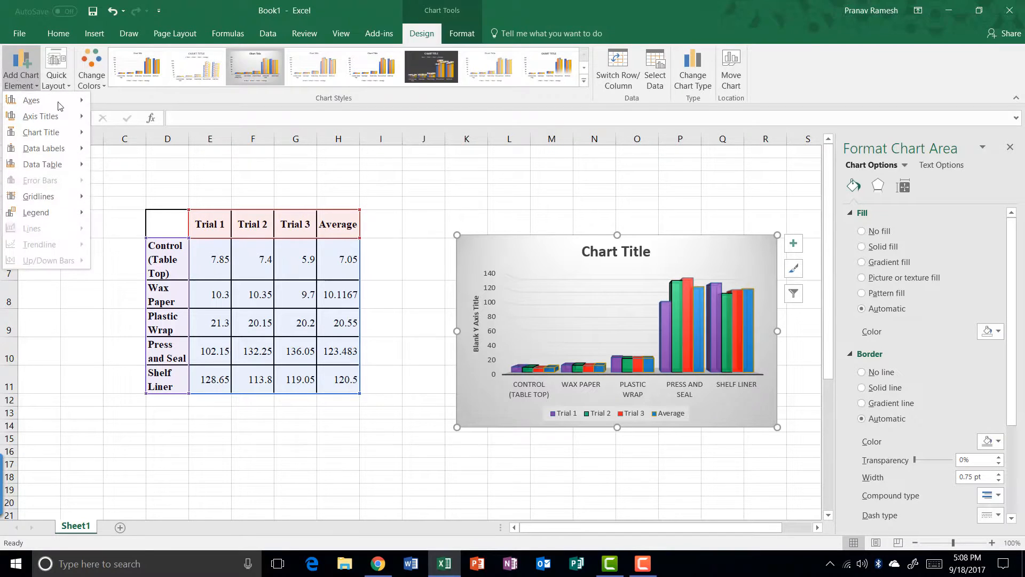
pyautogui.click(130, 131)
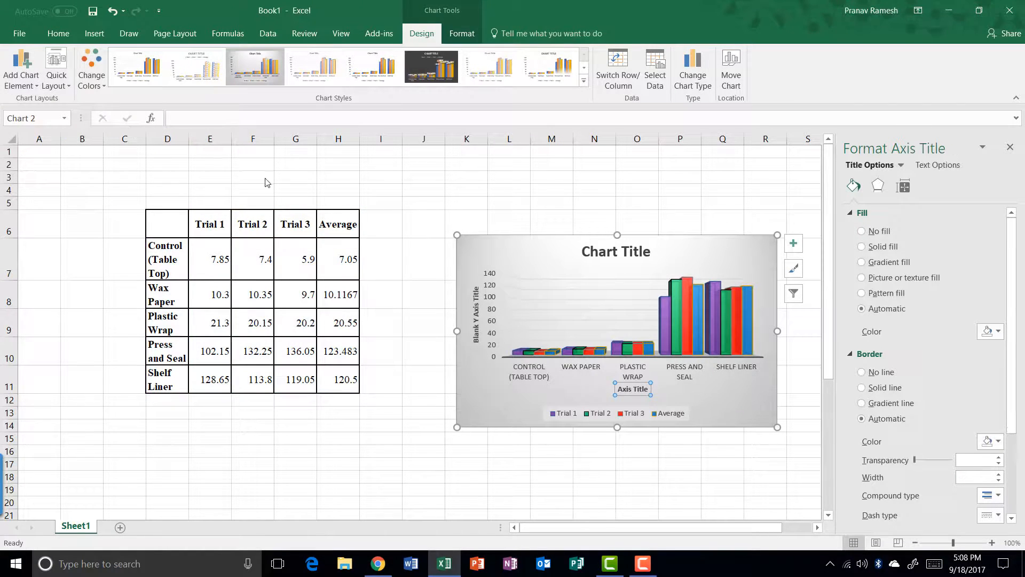
pyautogui.click(635, 390)
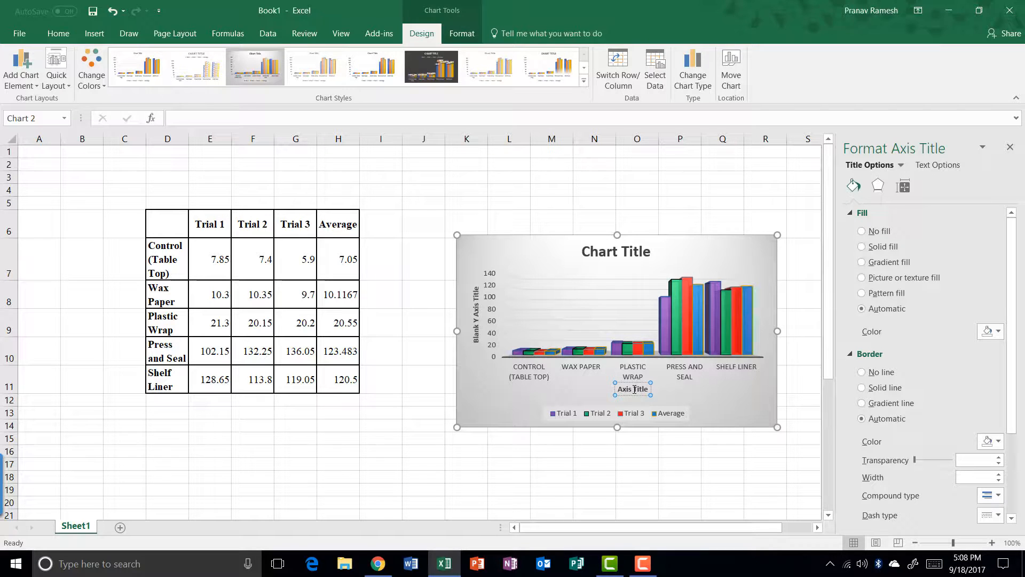
pyautogui.hotkey('ctrl', 'a')
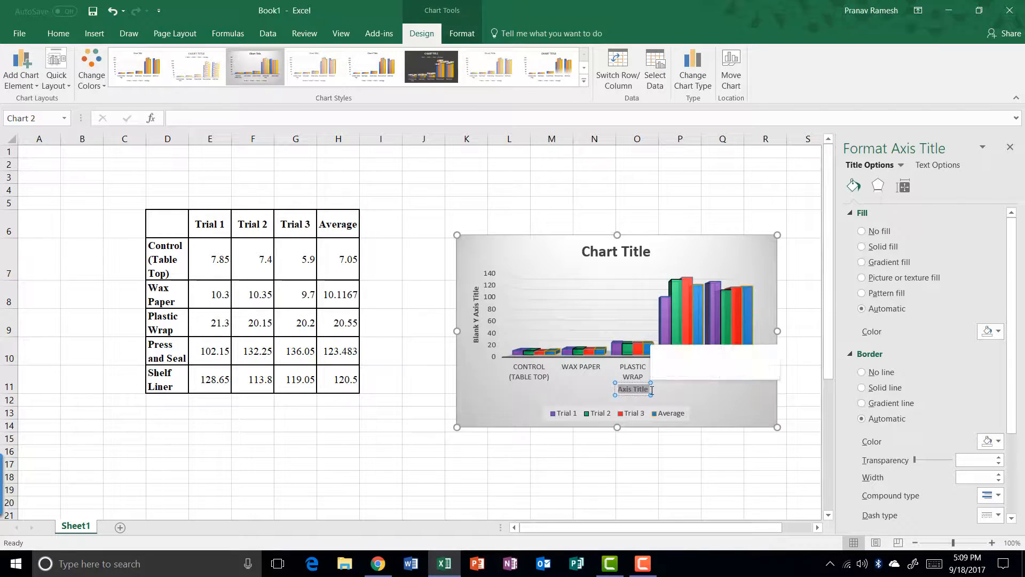
pyautogui.write('Blank')
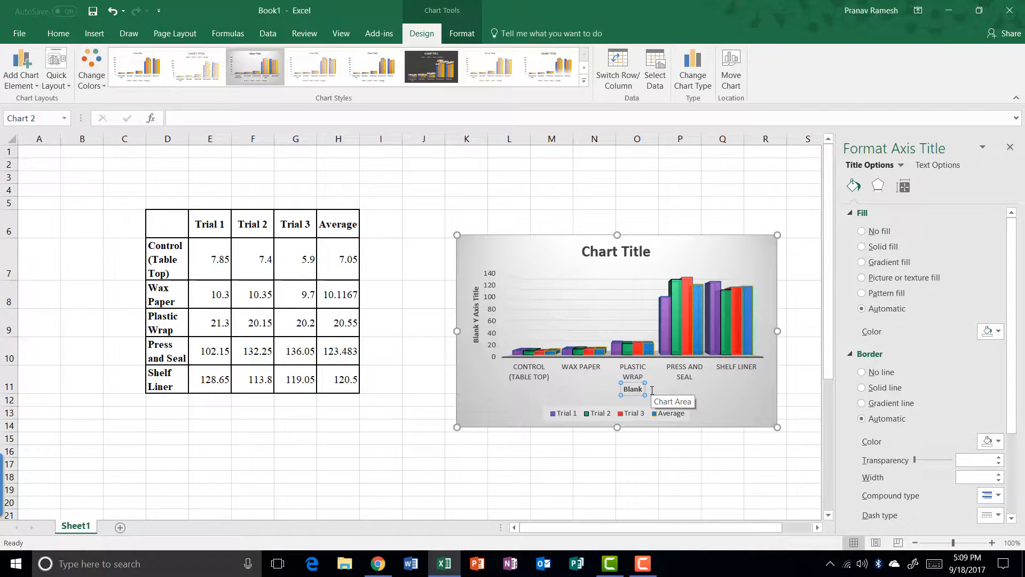
pyautogui.write(' X Axis')
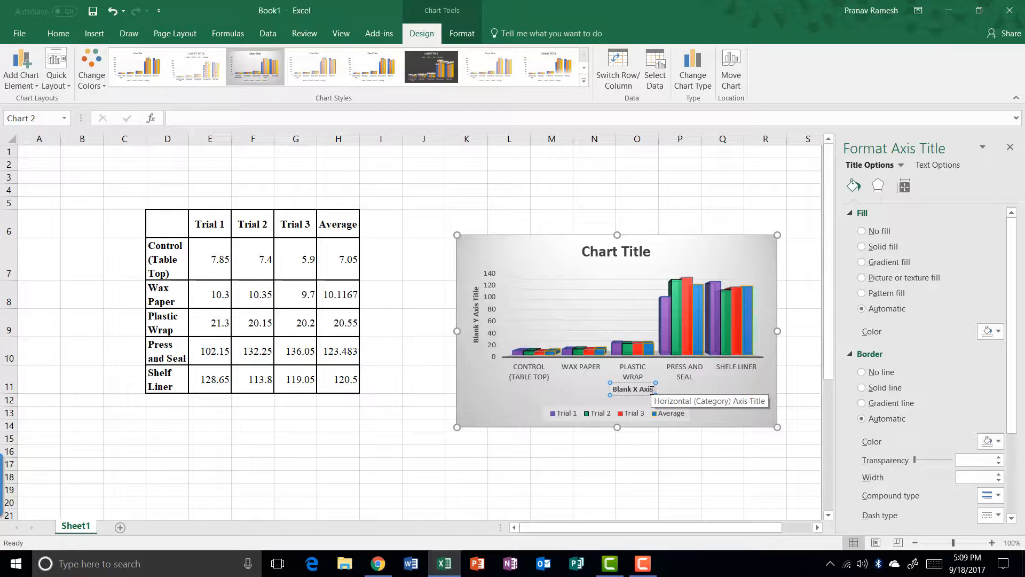
pyautogui.write(' Title')
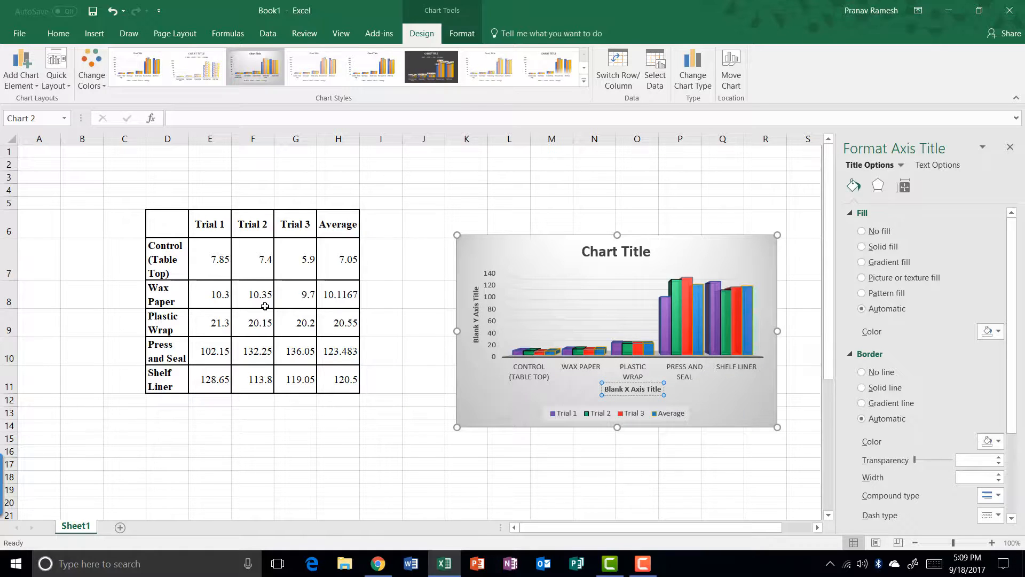
pyautogui.scroll(-6, 170, 245)
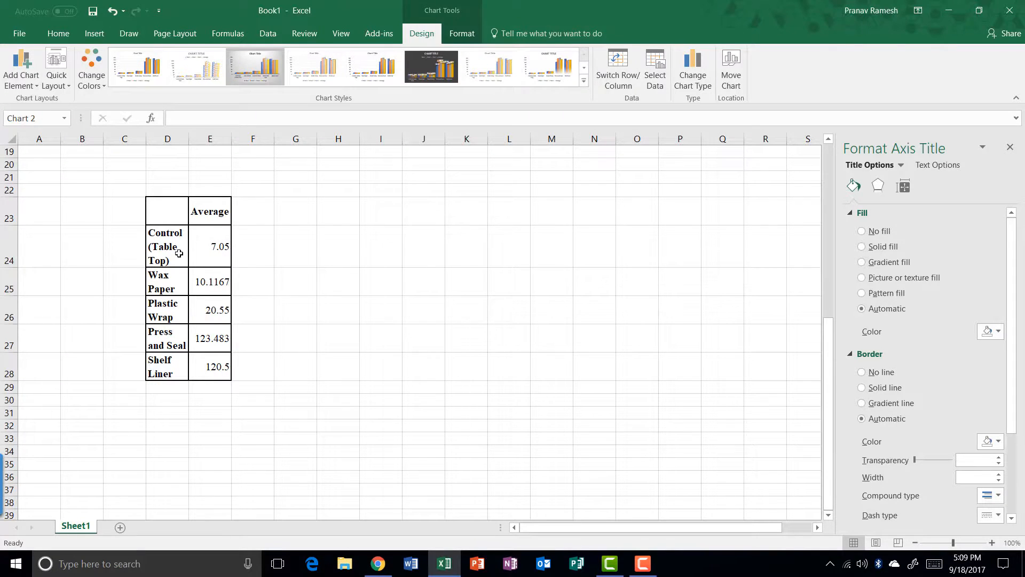
pyautogui.moveTo(168, 224); pyautogui.dragTo(222, 377)
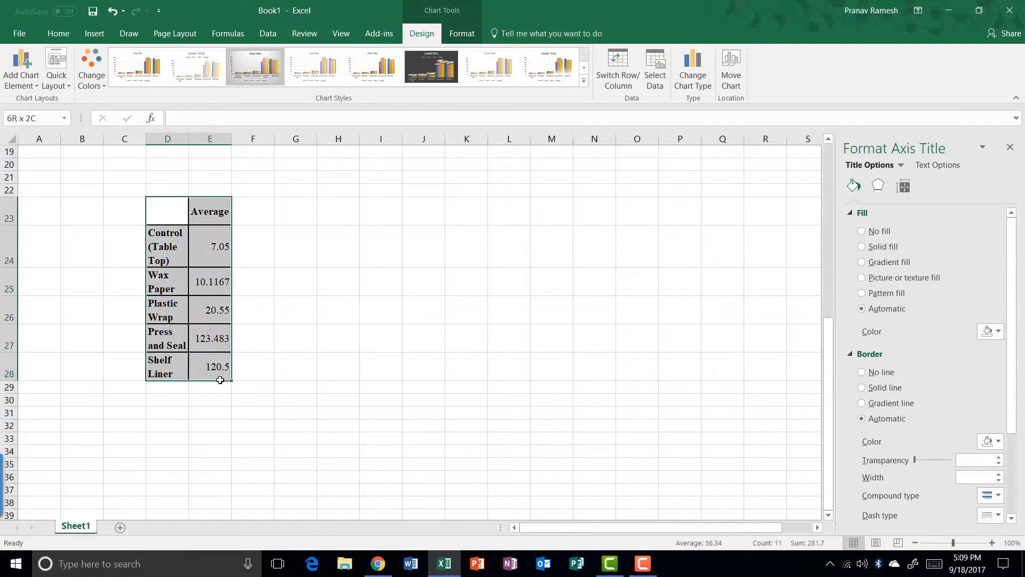
pyautogui.click(89, 35)
pyautogui.click(331, 67)
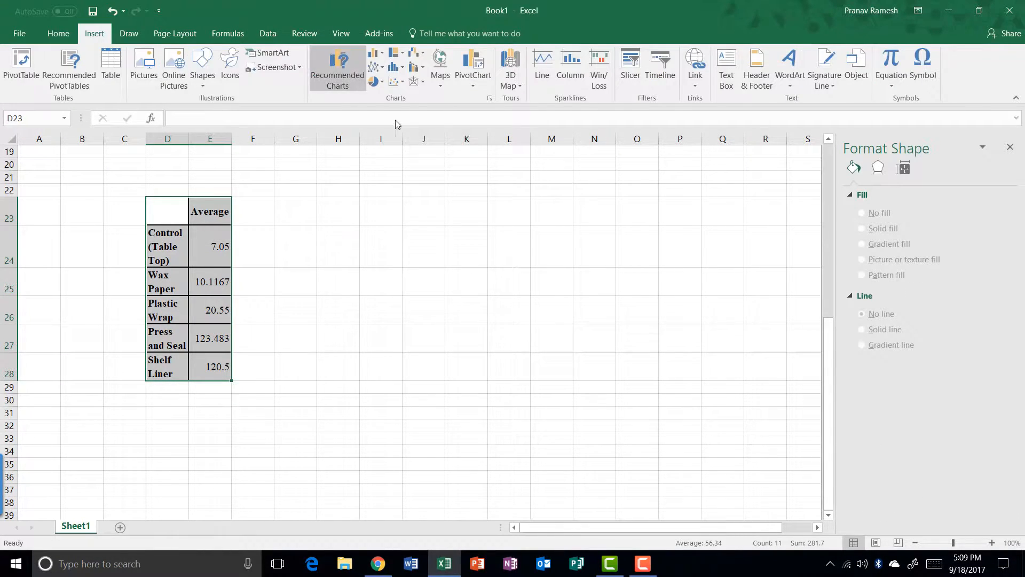
pyautogui.click(390, 373)
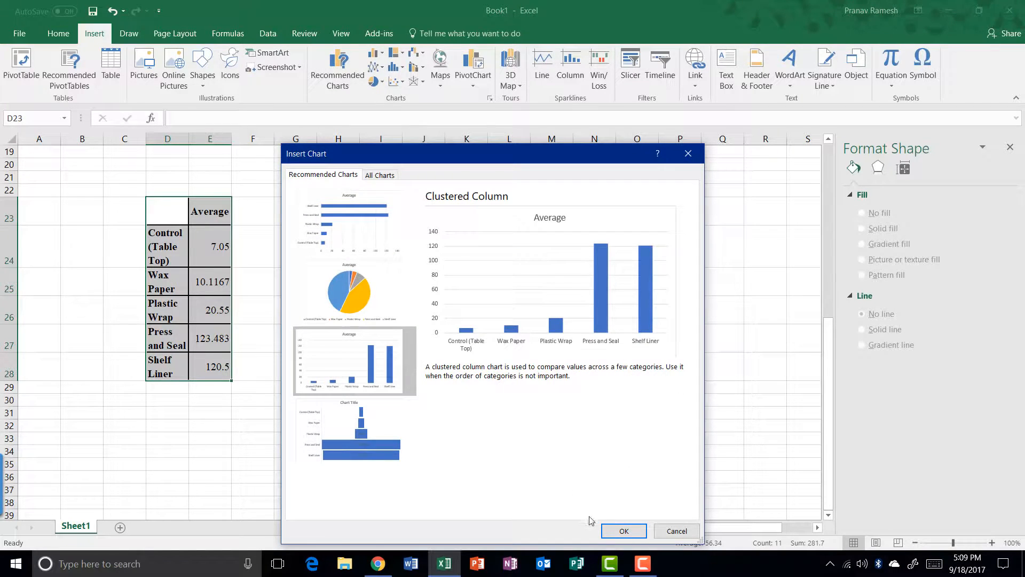
pyautogui.click(622, 531)
pyautogui.scroll(5, 501, 348)
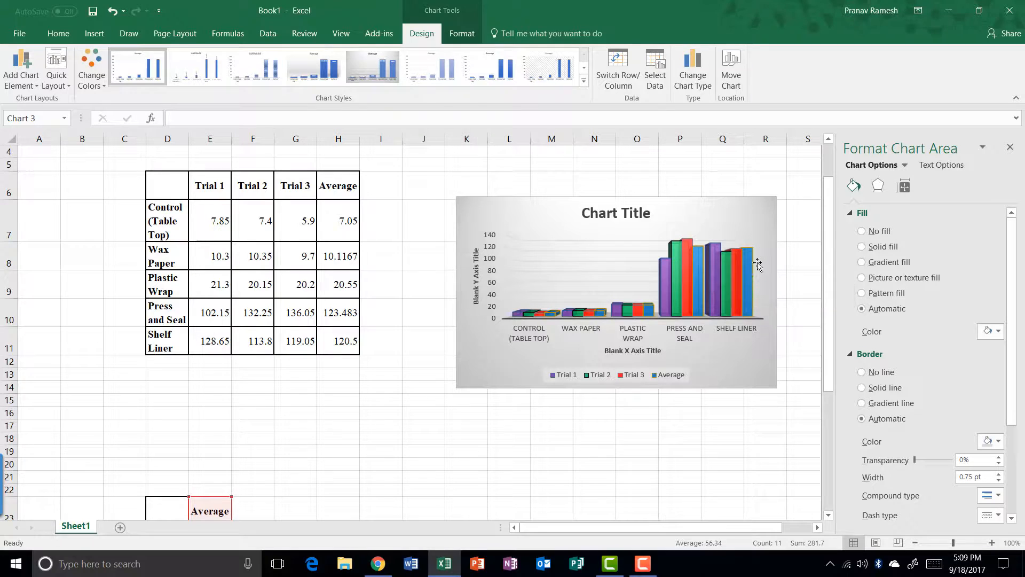
pyautogui.scroll(-3, 758, 267)
pyautogui.scroll(3, 551, 348)
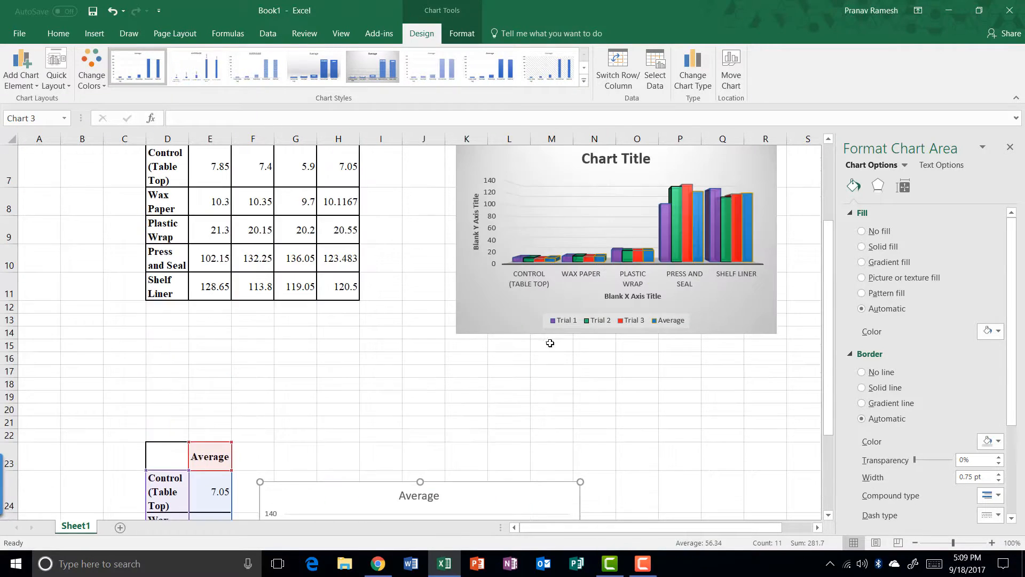
pyautogui.scroll(-2, 532, 395)
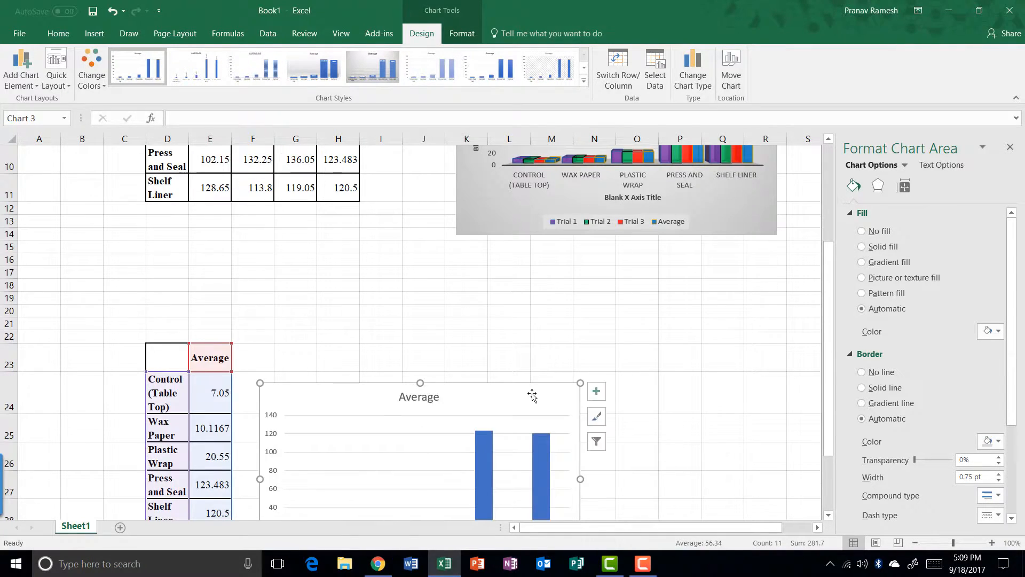
pyautogui.press('Delete')
pyautogui.scroll(3, 532, 393)
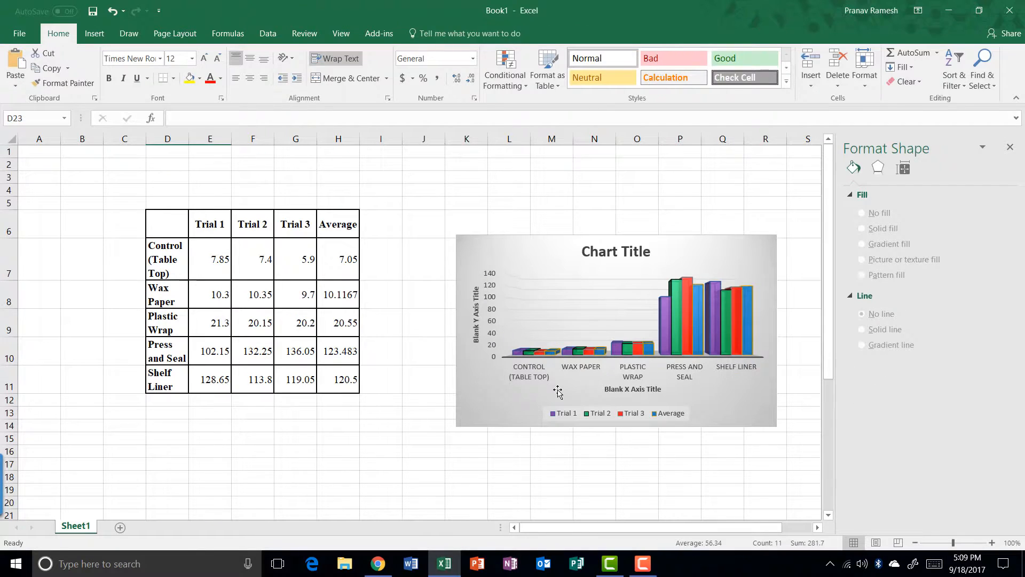
# Select only the 3-D trial chart and go to the File menu
pyautogui.click(740, 394)
pyautogui.moveTo(684, 328)
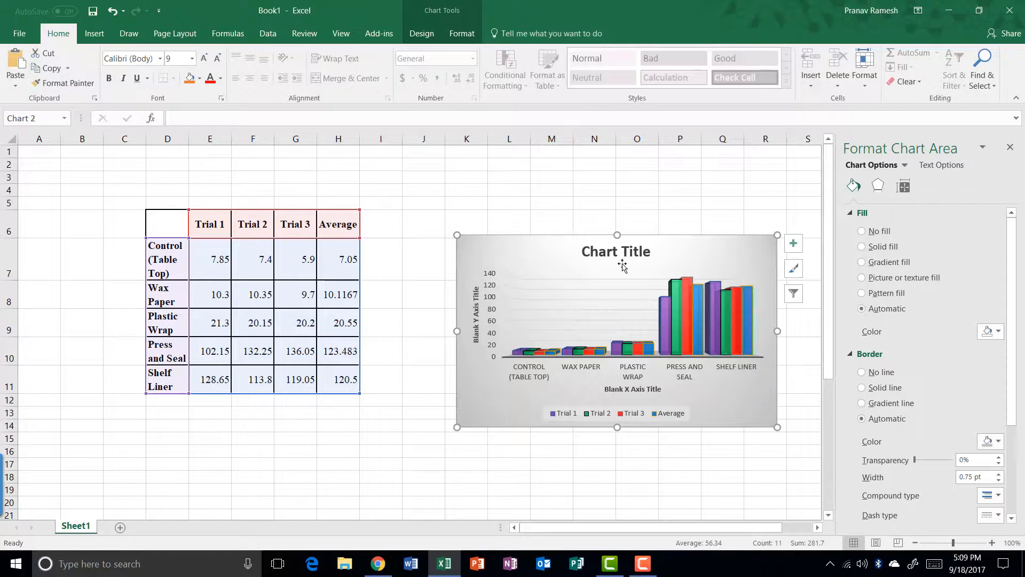
pyautogui.click(717, 213)
pyautogui.click(721, 260)
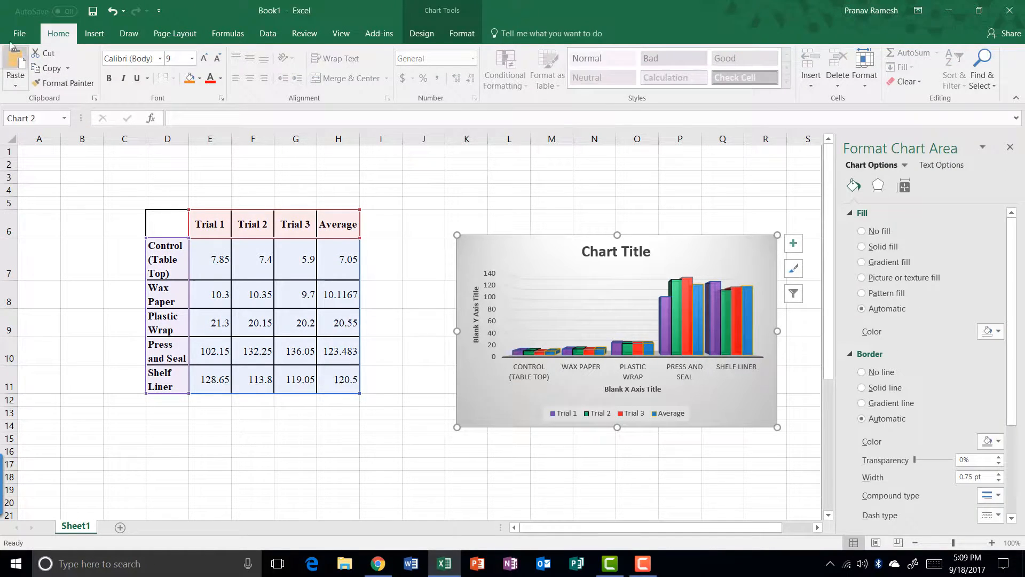
pyautogui.click(9, 38)
# Print the selected chart only, using the Print Selected Chart setting
pyautogui.click(20, 172)
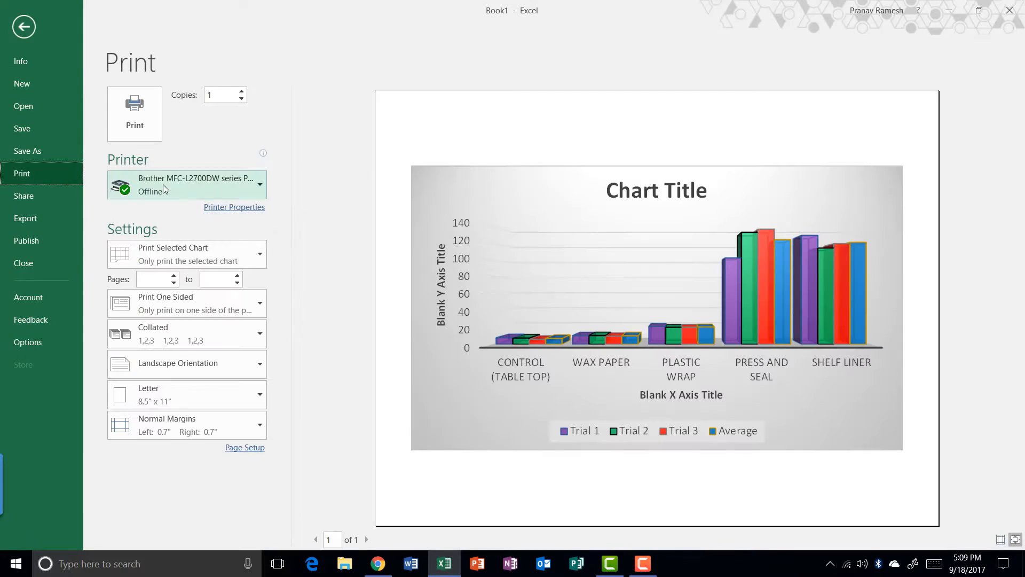
pyautogui.click(220, 255)
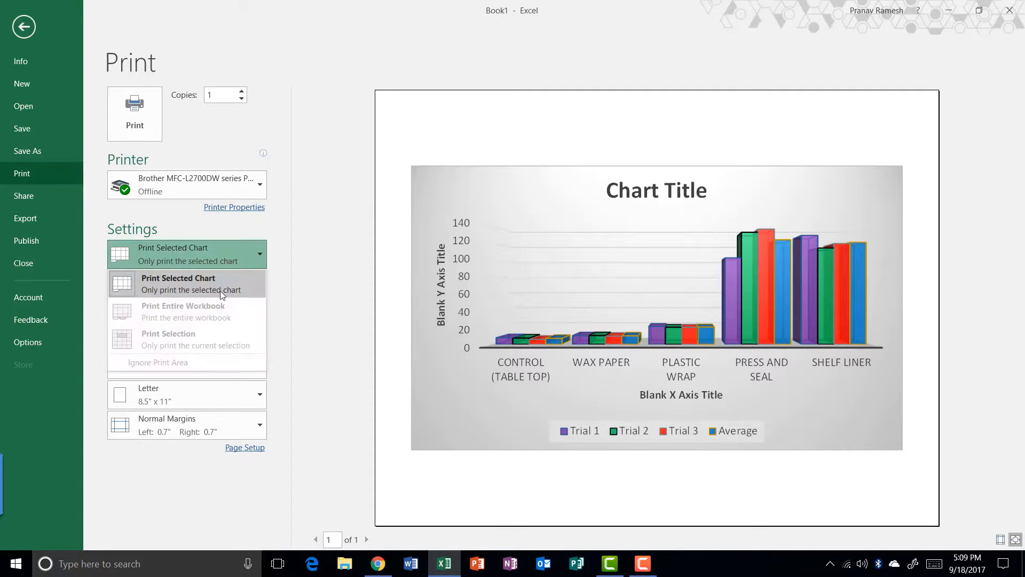
pyautogui.click(177, 290)
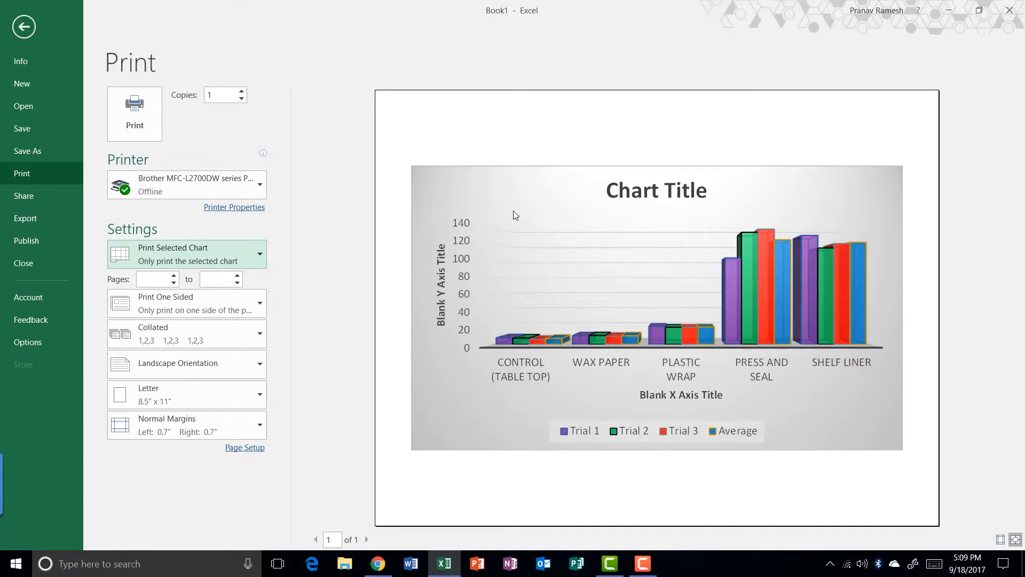
pyautogui.click(134, 126)
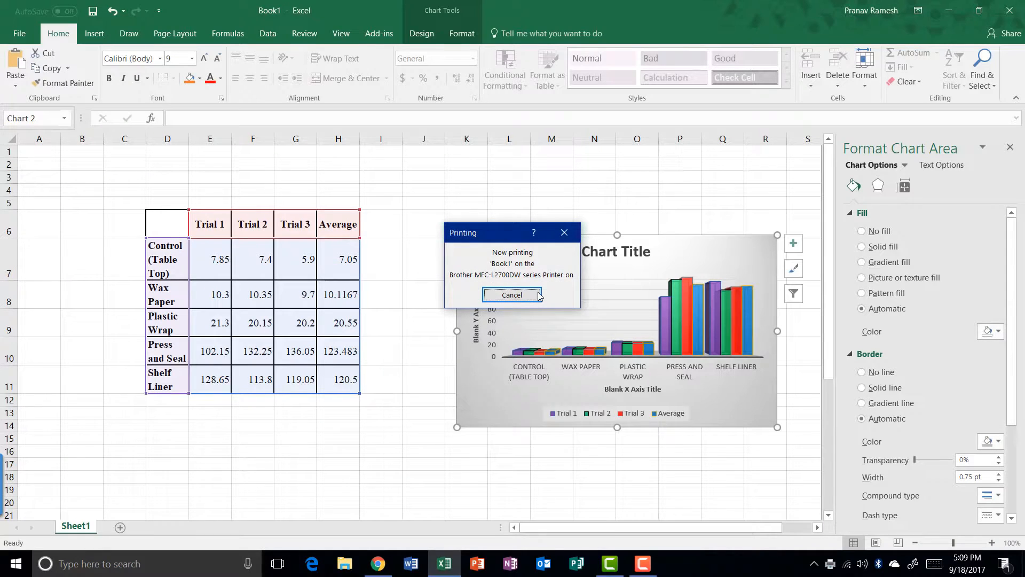
# Cancel the print job, dismiss the printer-offline notice, and deselect the chart
pyautogui.click(538, 295)
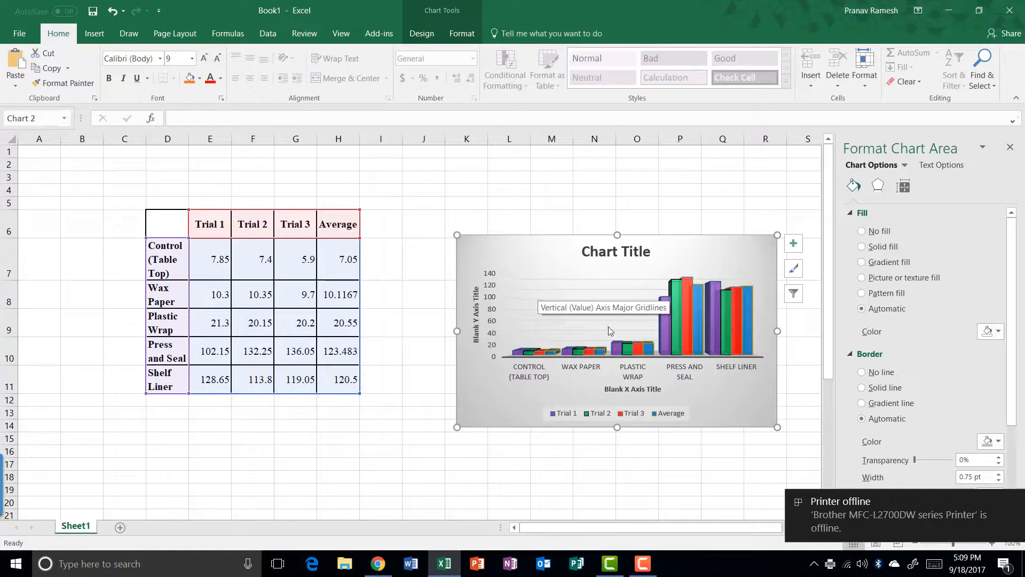
pyautogui.click(1013, 502)
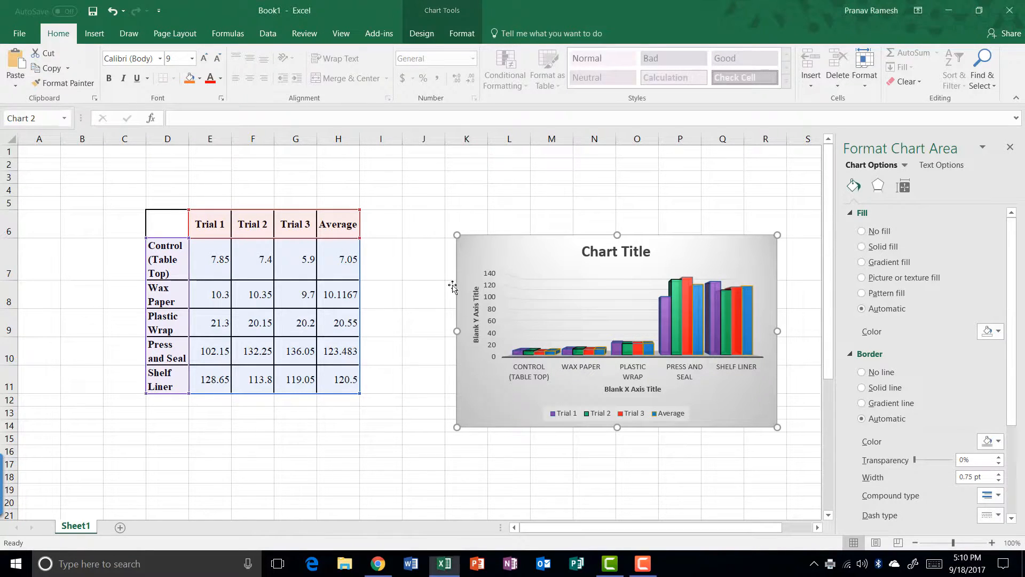
pyautogui.click(435, 222)
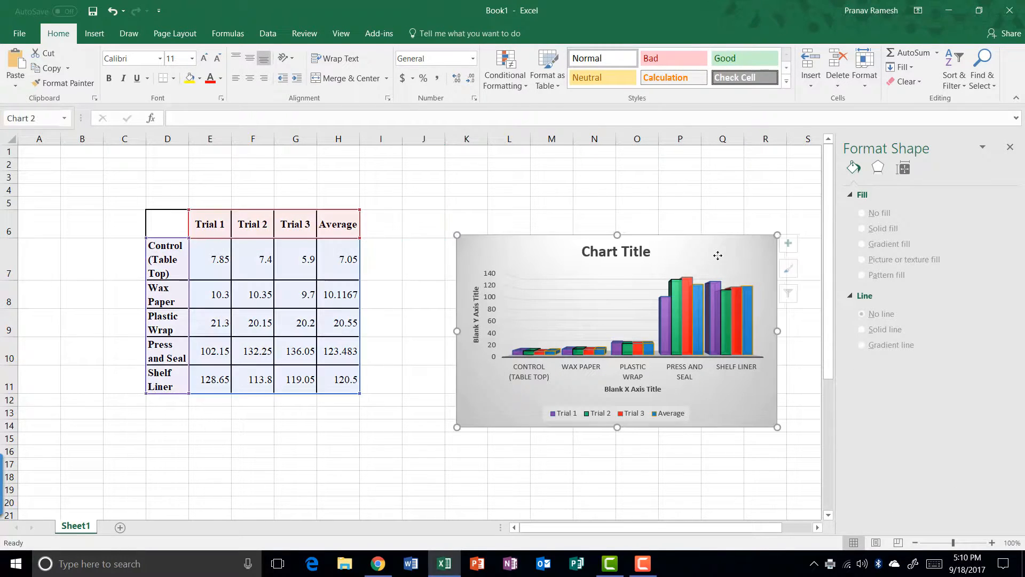
pyautogui.click(716, 257)
pyautogui.click(722, 202)
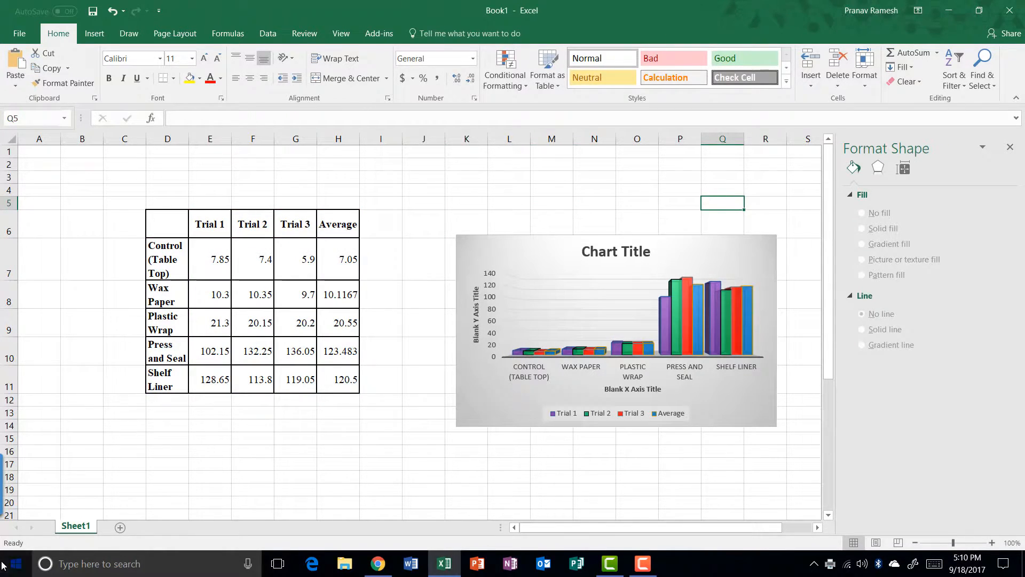
# Search the Start menu for 'snipping' and launch Snipping Tool
pyautogui.click(4, 561)
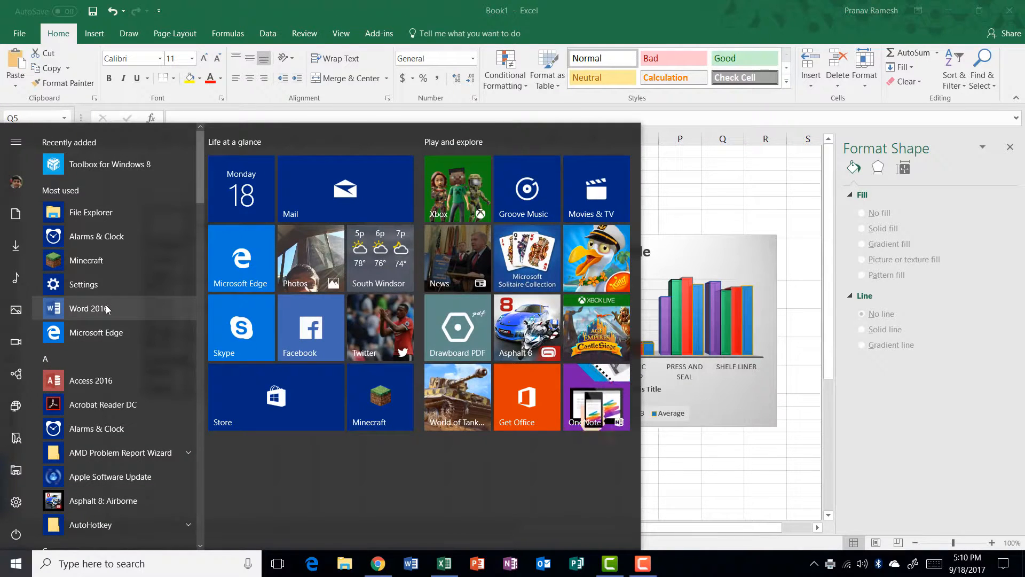
pyautogui.write('snipping')
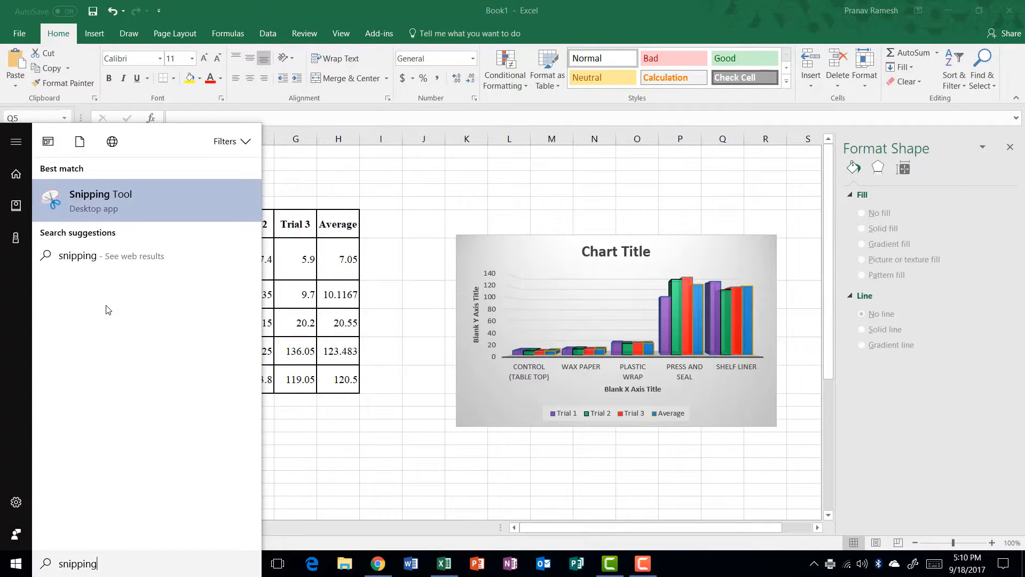
pyautogui.click(109, 214)
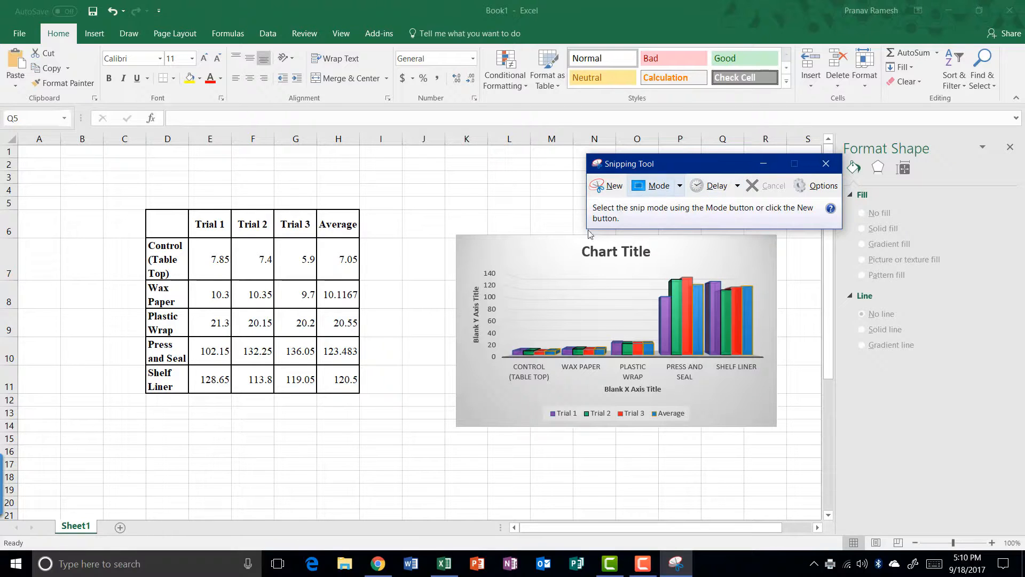
# Switch the Snipping Tool's snip mode to Rectangular, cancelling the pending snip
pyautogui.click(652, 186)
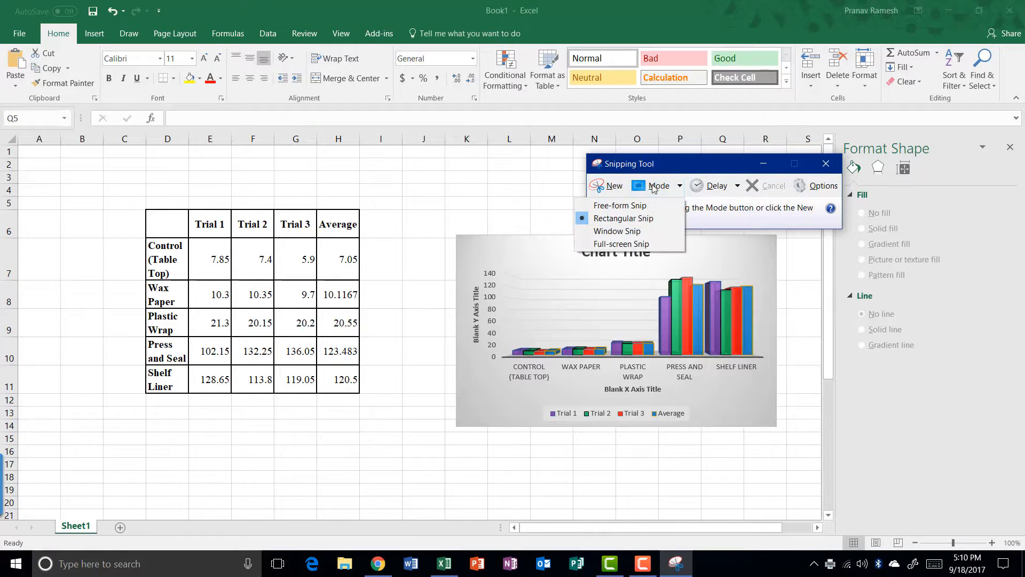
pyautogui.click(648, 223)
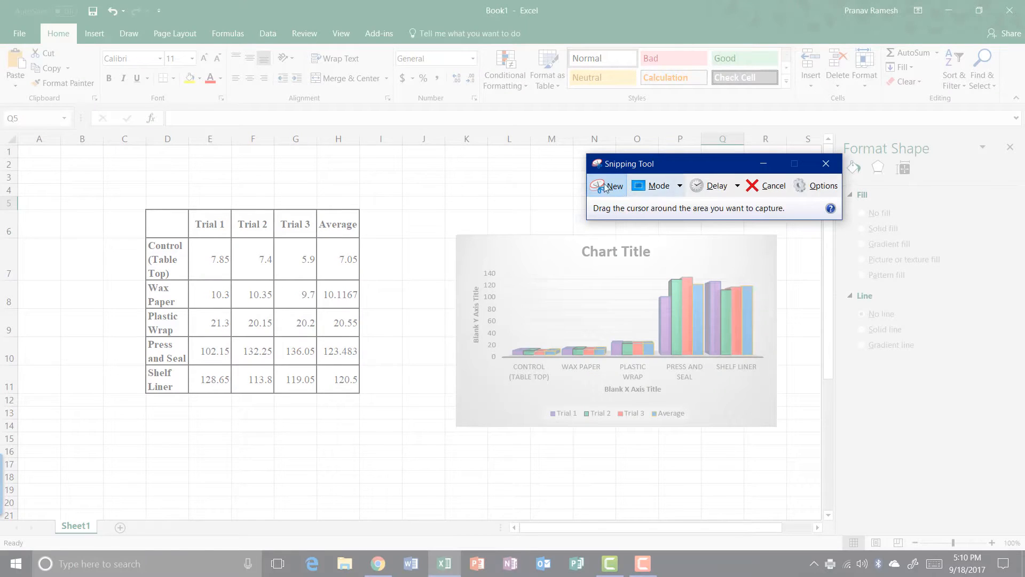
pyautogui.press('Escape')
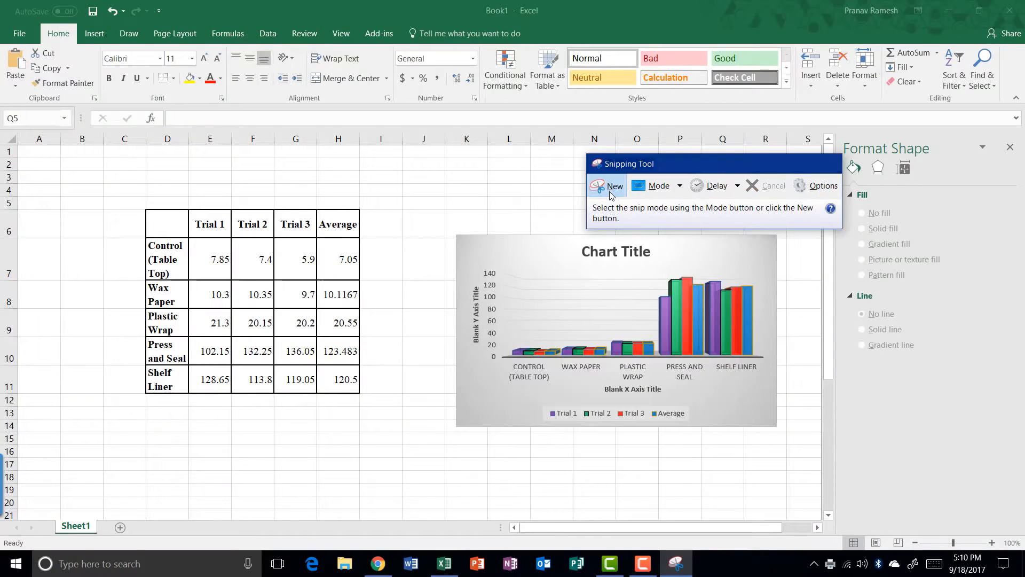
# Capture a new rectangular snip around the 3-D clustered column chart
pyautogui.click(611, 187)
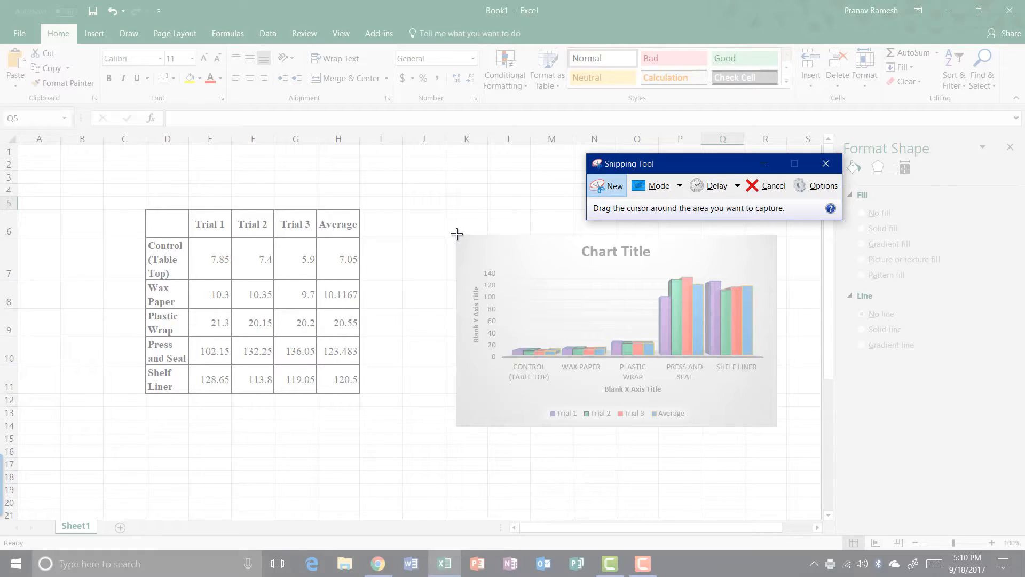
pyautogui.moveTo(457, 233); pyautogui.dragTo(777, 426)
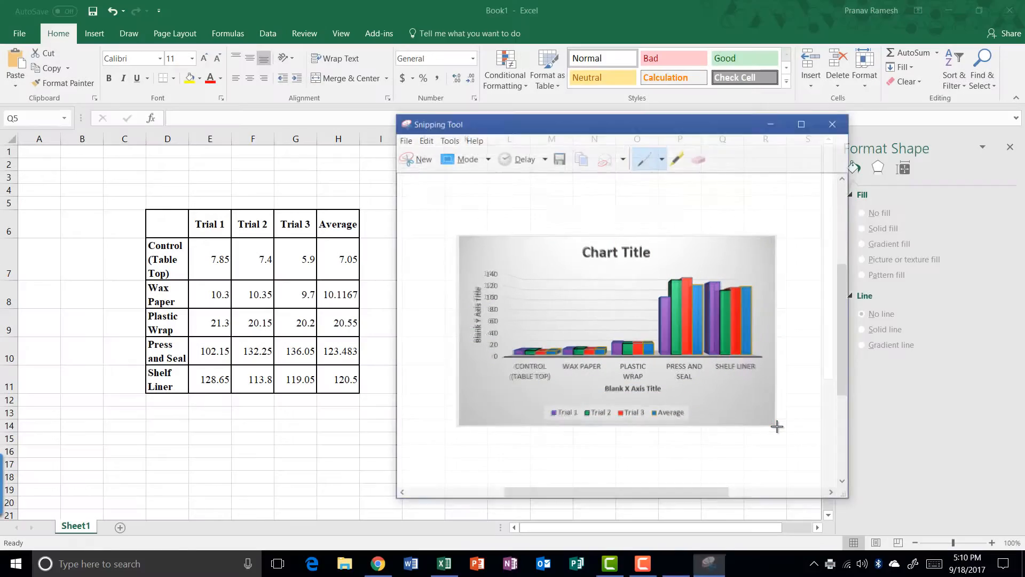
pyautogui.click(404, 139)
pyautogui.click(359, 172)
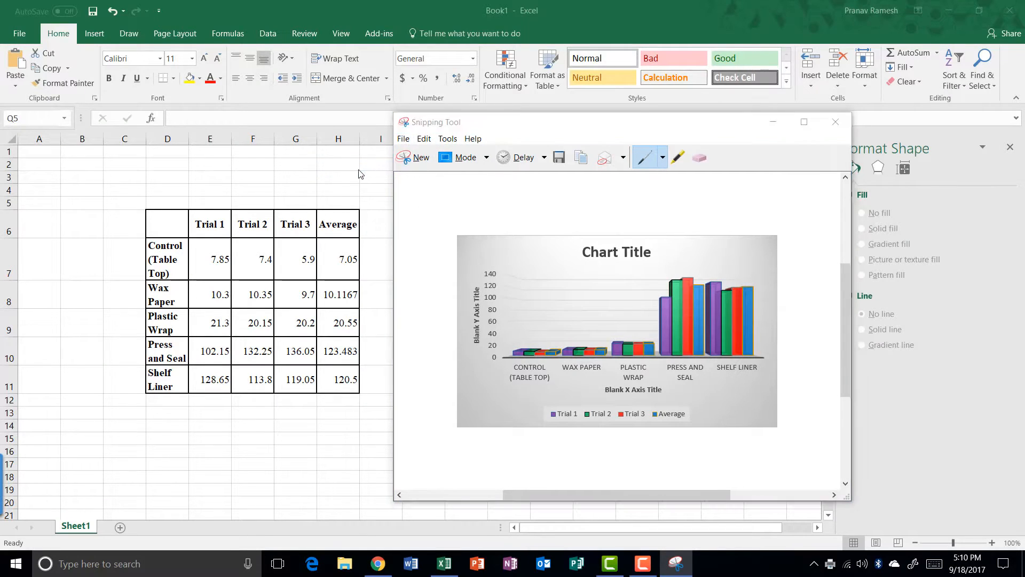
# Save the chart snip as Capture.PNG on the Desktop and close Snipping Tool
pyautogui.click(445, 256)
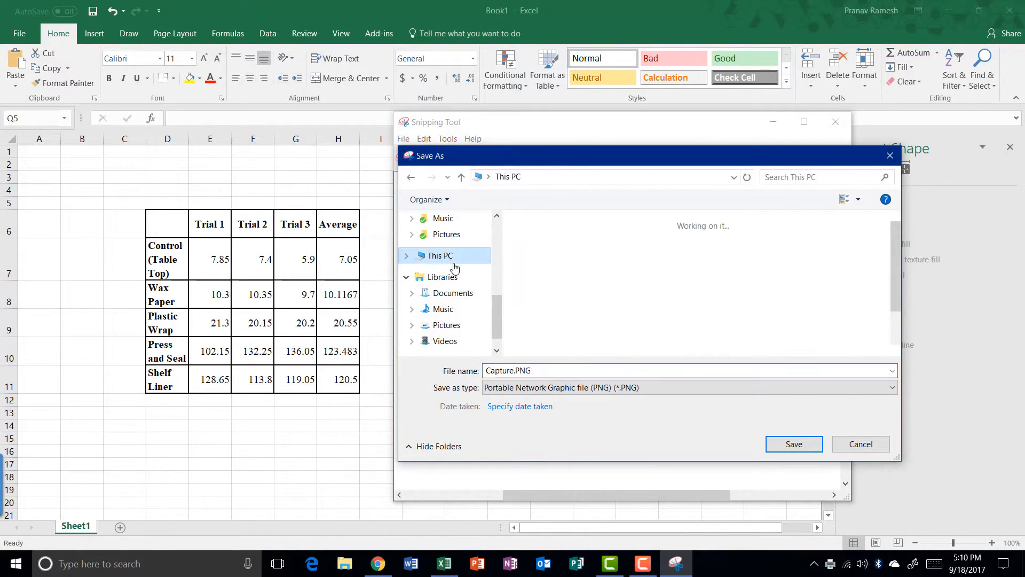
pyautogui.scroll(-1, 743, 290)
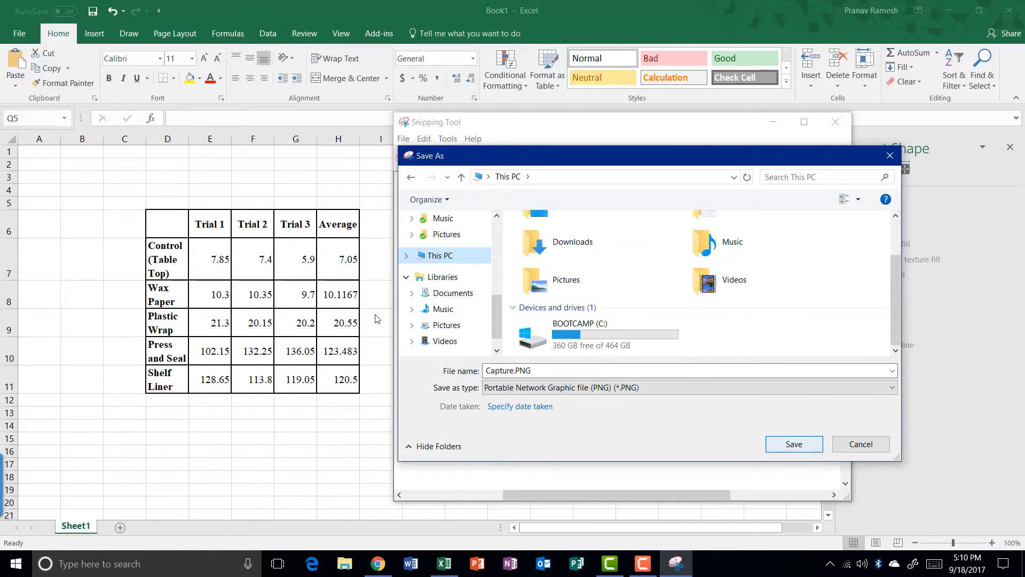
pyautogui.scroll(6, 457, 293)
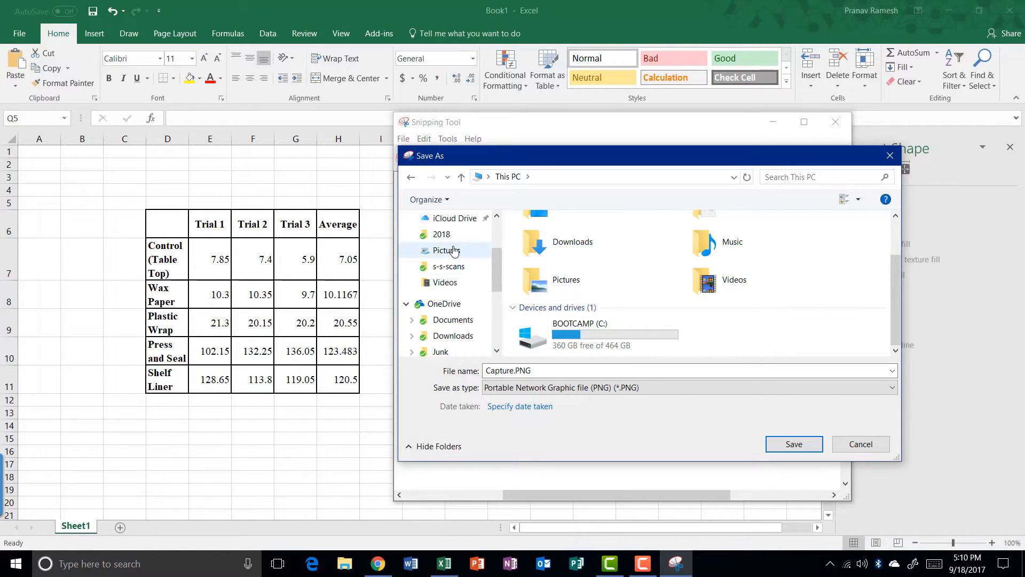
pyautogui.scroll(3, 454, 251)
pyautogui.click(448, 245)
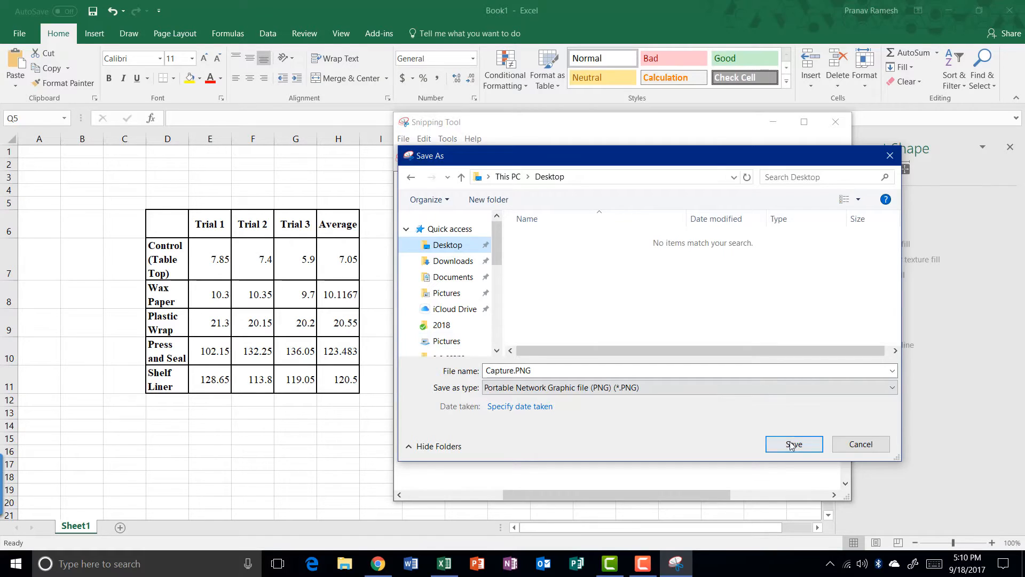
pyautogui.click(793, 444)
pyautogui.click(835, 121)
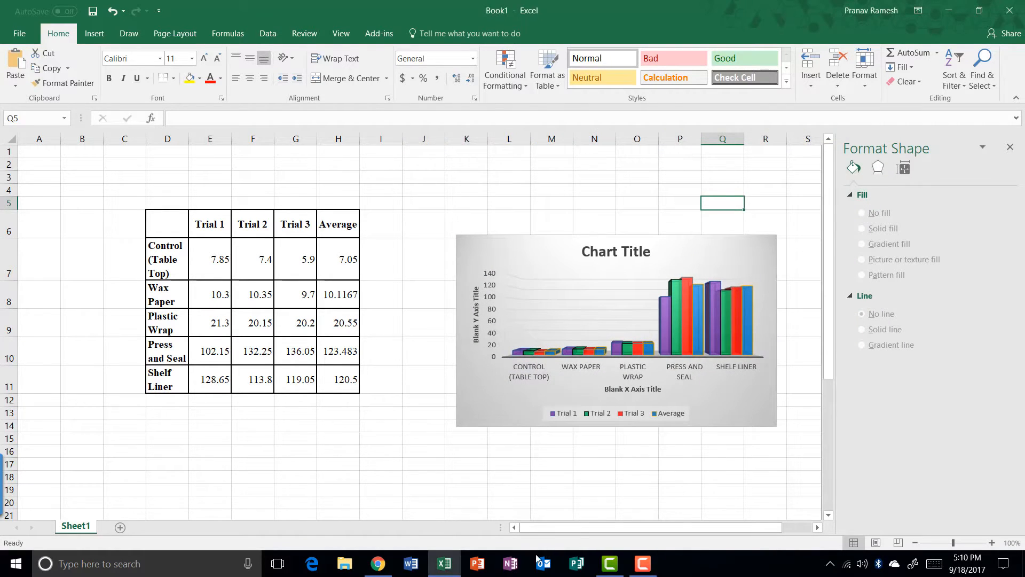
# Upload Capture.PNG from the Desktop into the blank Google Doc as an image
pyautogui.moveTo(378, 563)
pyautogui.click(374, 494)
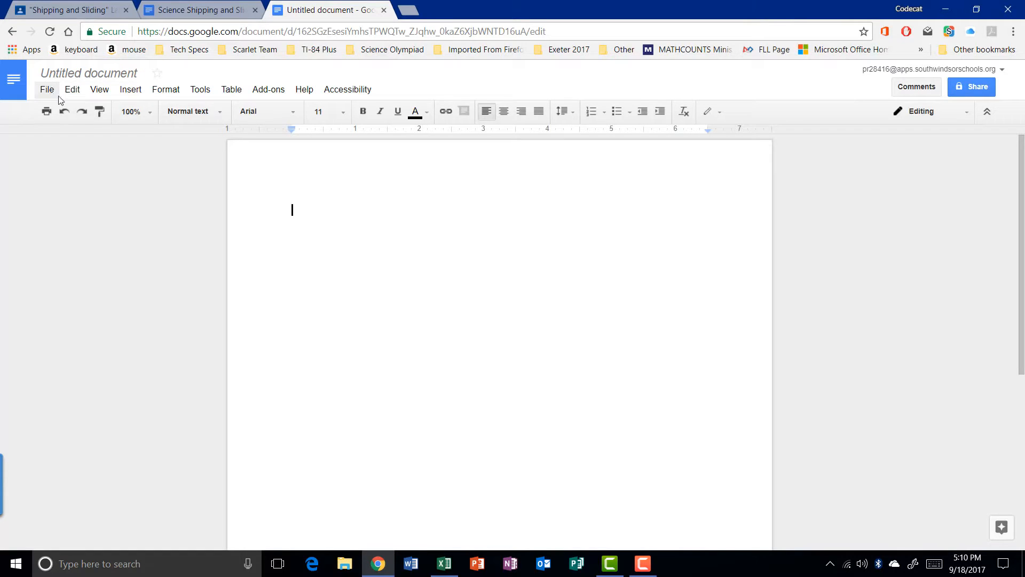
pyautogui.click(130, 90)
pyautogui.click(148, 114)
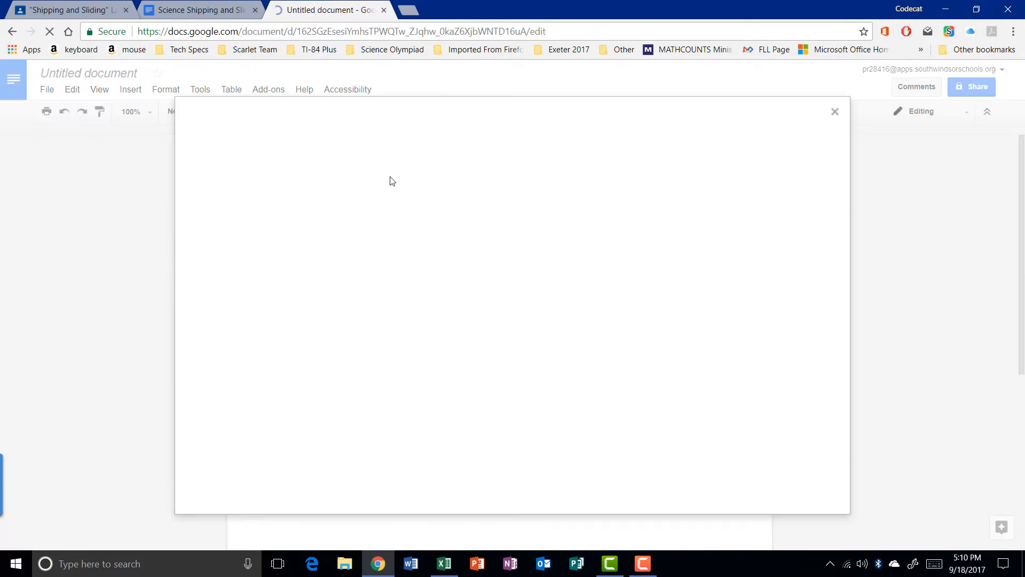
pyautogui.click(509, 337)
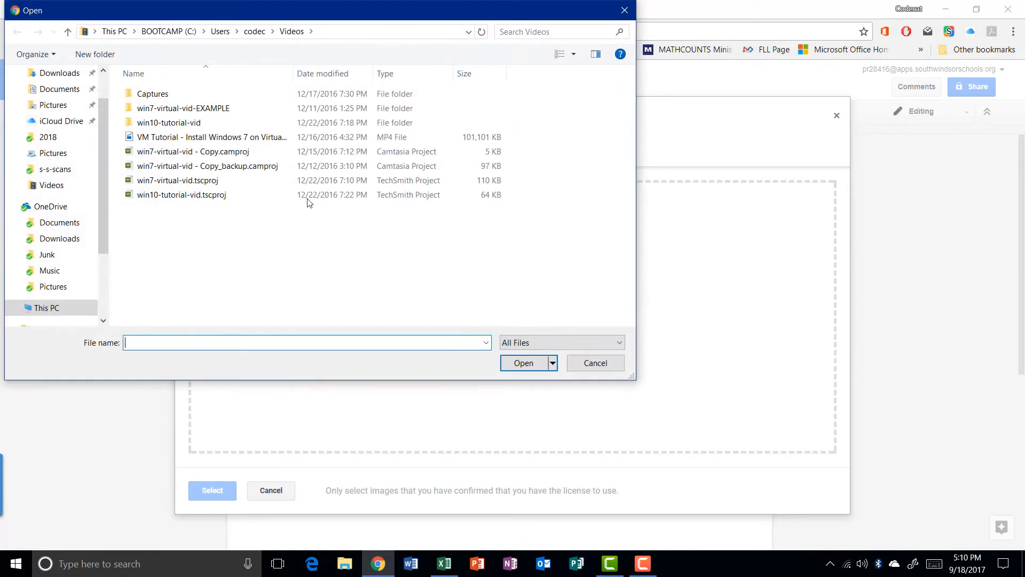
pyautogui.scroll(1, 84, 142)
pyautogui.click(60, 99)
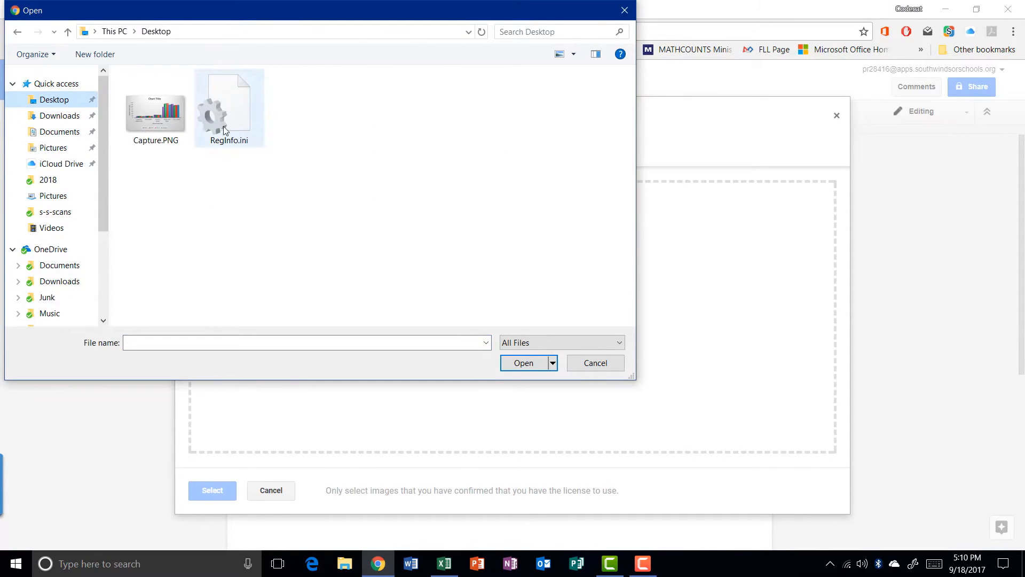
pyautogui.doubleClick(160, 112)
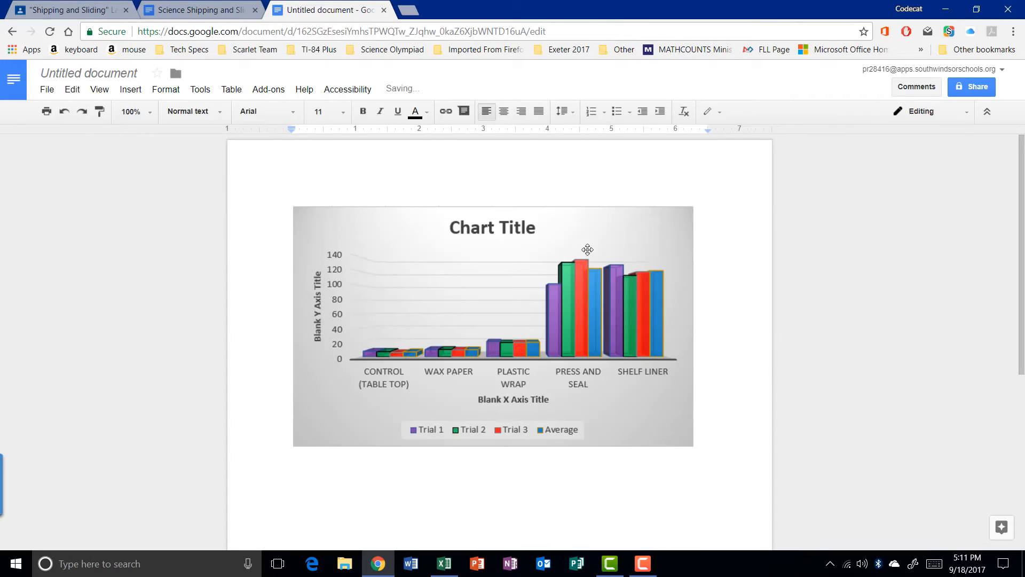
pyautogui.click(596, 290)
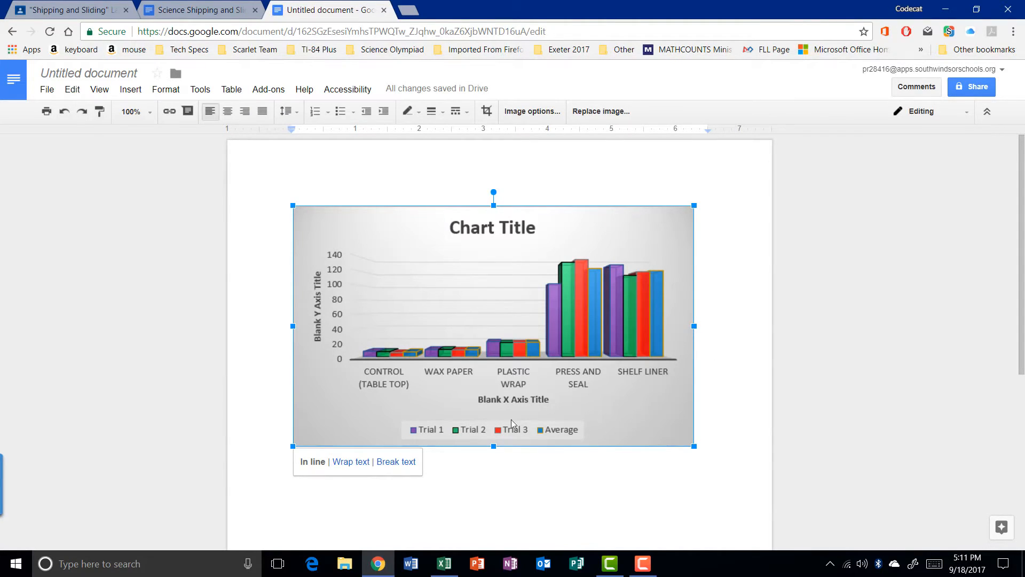
# Rotate the chart image 90° counterclockwise, then to about 45°
pyautogui.moveTo(494, 192); pyautogui.dragTo(352, 305)
pyautogui.scroll(-5, 486, 253)
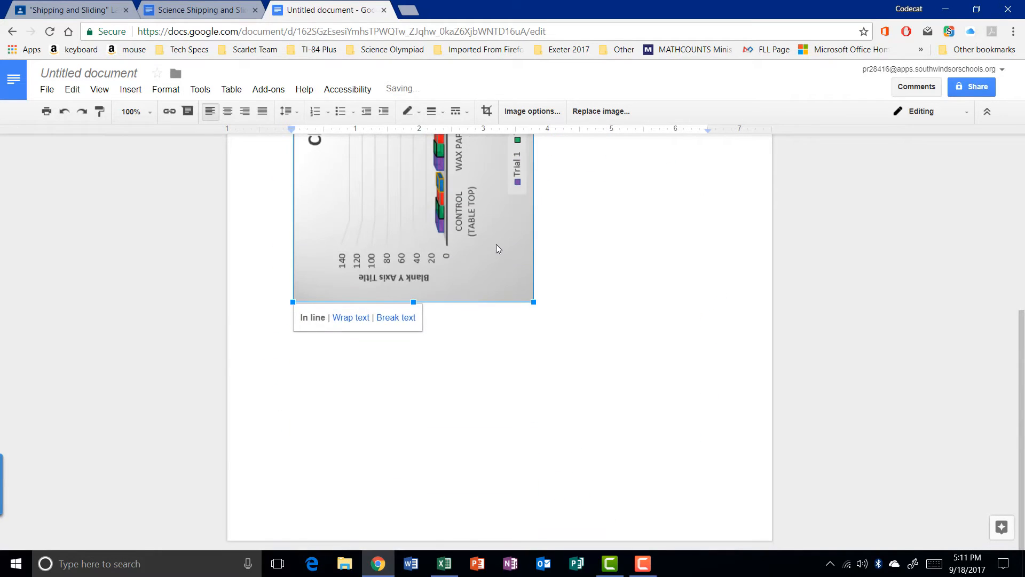
pyautogui.scroll(4, 495, 245)
pyautogui.scroll(-1, 496, 245)
pyautogui.moveTo(276, 301); pyautogui.dragTo(429, 274)
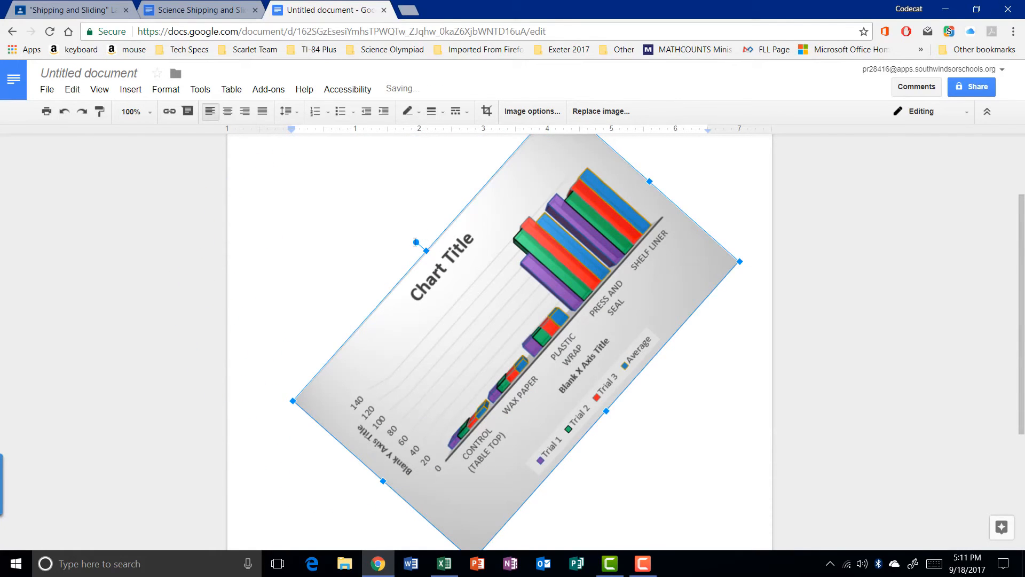
# Enlarge the chart image by its corner and rotate it back upright
pyautogui.scroll(2, 594, 225)
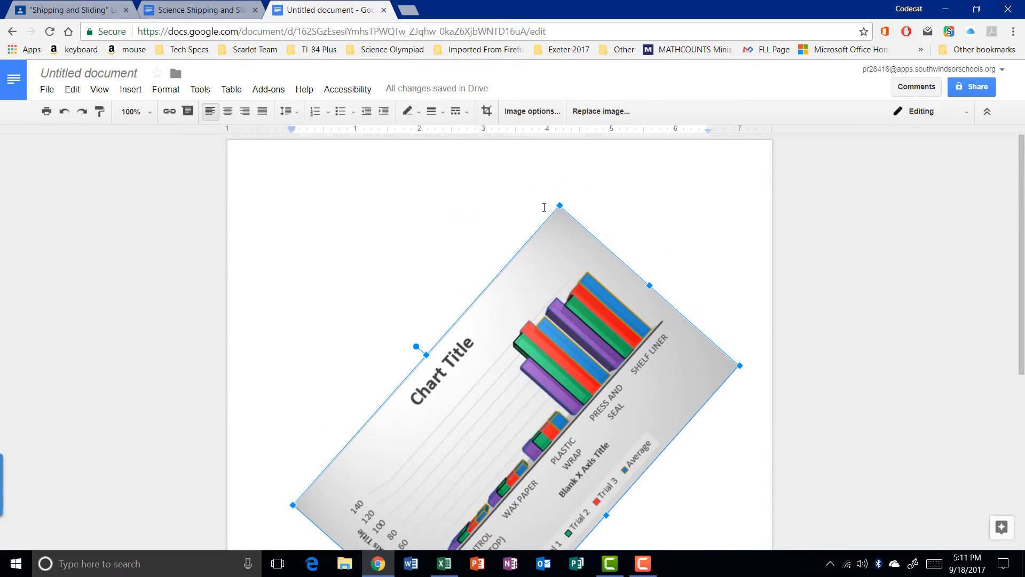
pyautogui.moveTo(561, 207); pyautogui.dragTo(595, 235)
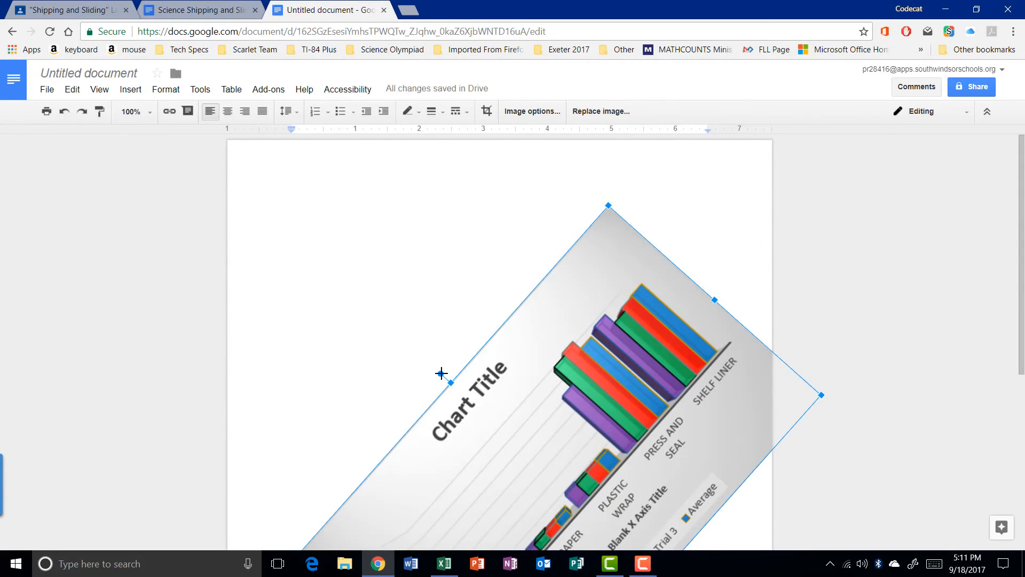
pyautogui.moveTo(441, 373); pyautogui.dragTo(560, 399)
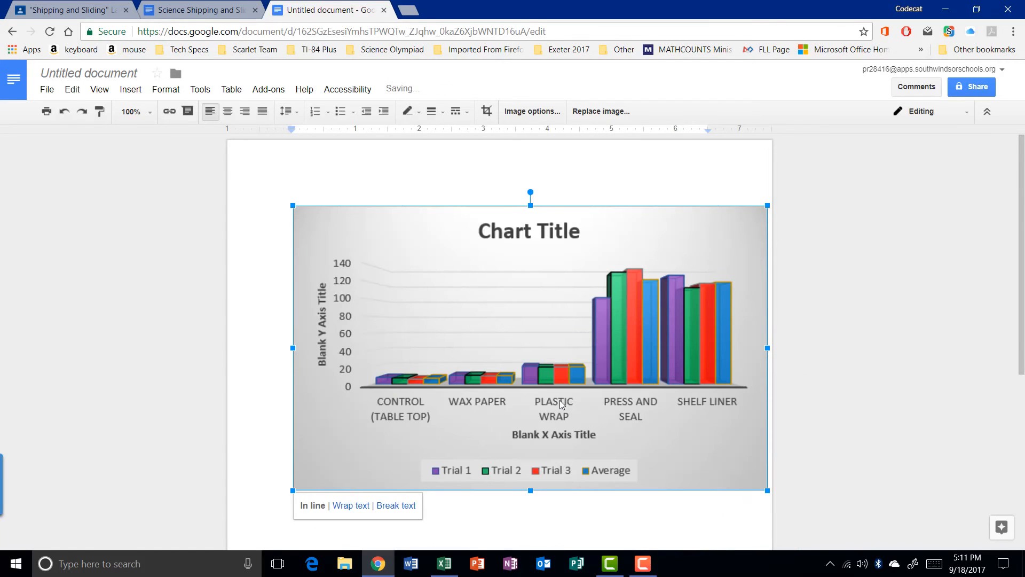
# Set the chart image to Break text wrapping and move it down and left
pyautogui.click(367, 506)
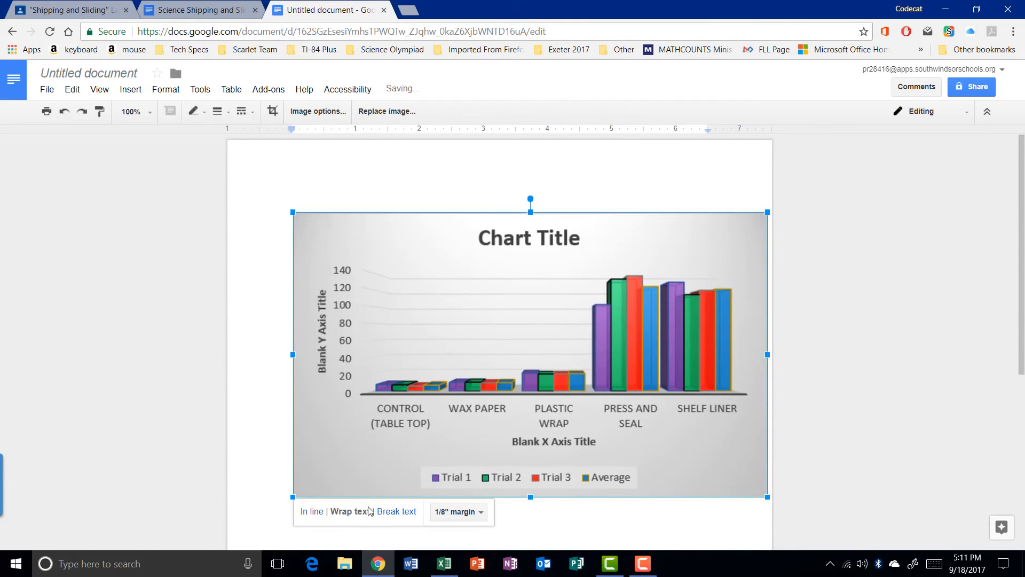
pyautogui.click(399, 513)
pyautogui.moveTo(635, 299); pyautogui.dragTo(614, 323)
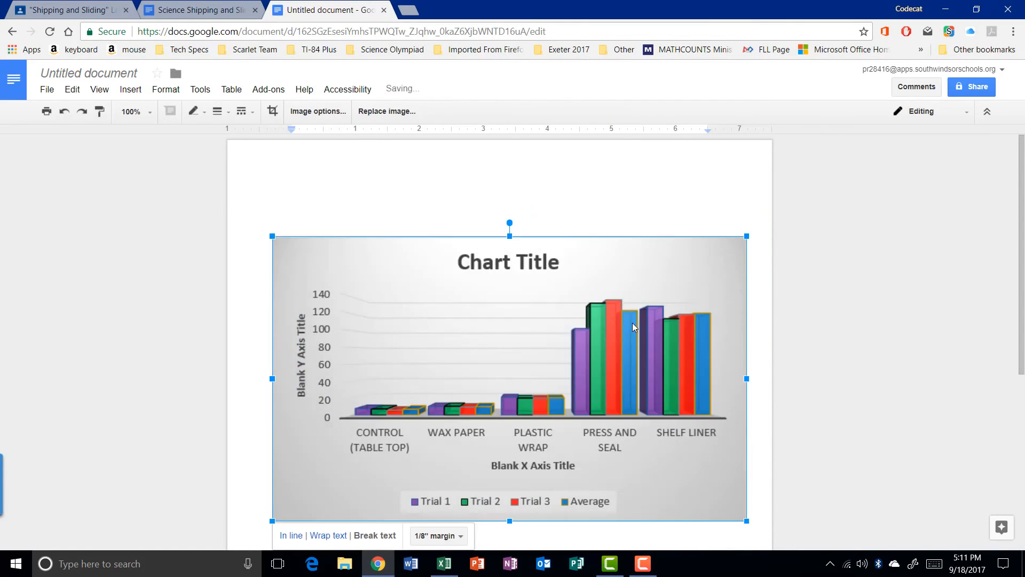
pyautogui.moveTo(627, 277); pyautogui.dragTo(608, 413)
pyautogui.scroll(-4, 609, 415)
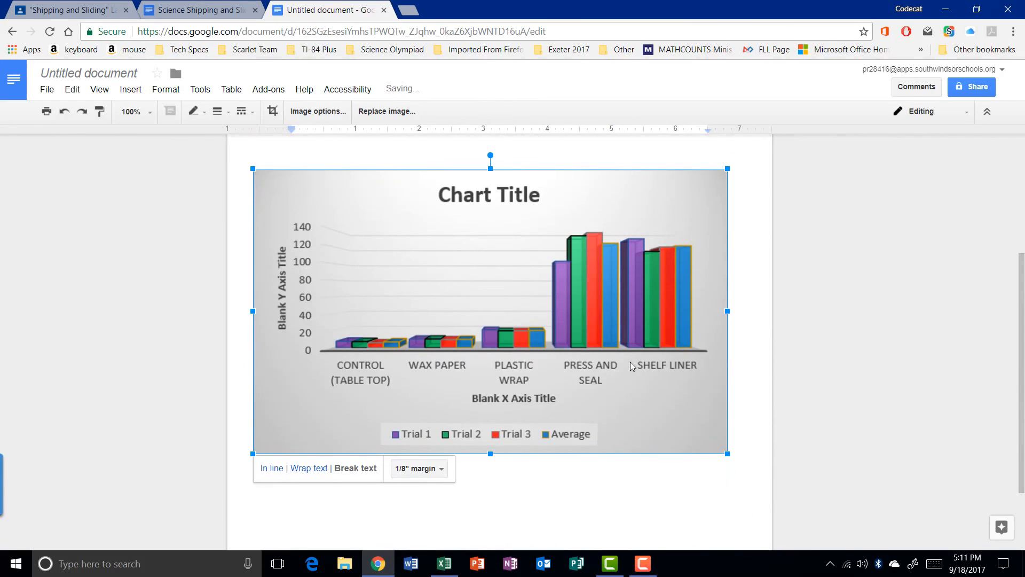